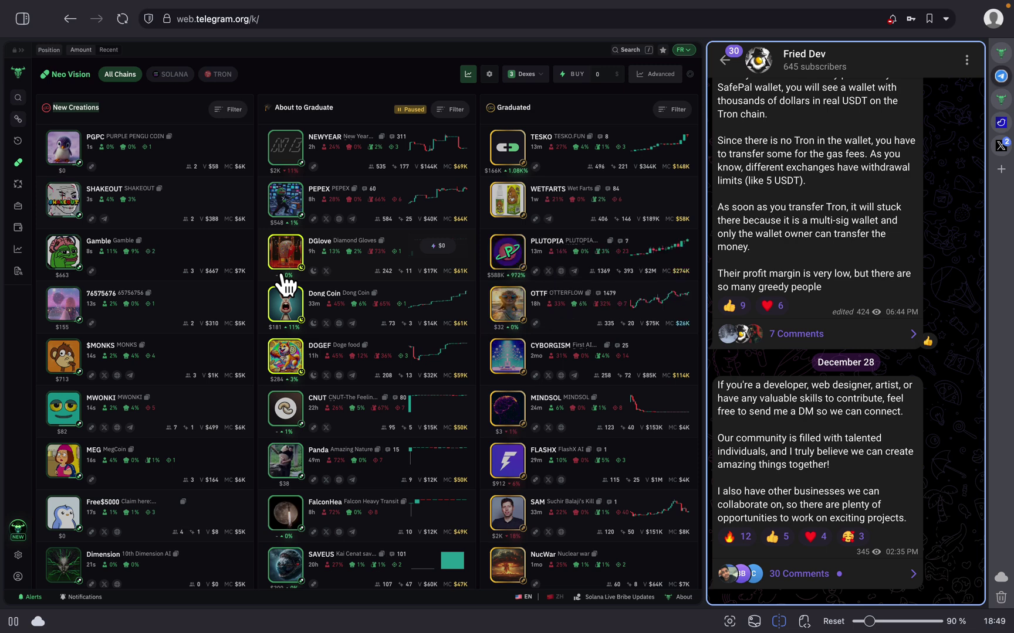
# - View the channel's info panel and close it again
pyautogui.click(813, 73)
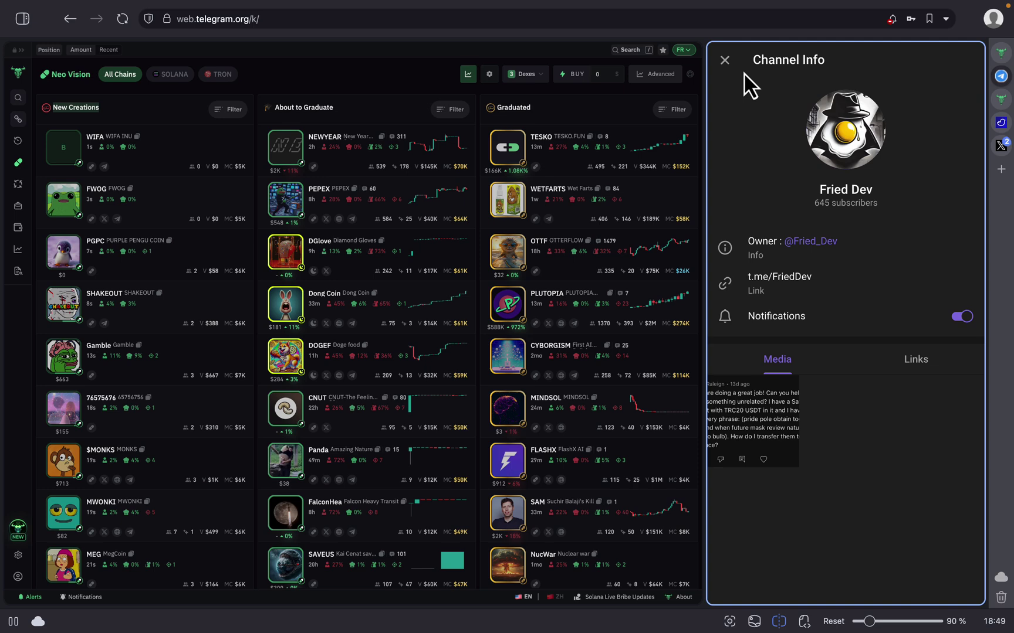
pyautogui.click(725, 60)
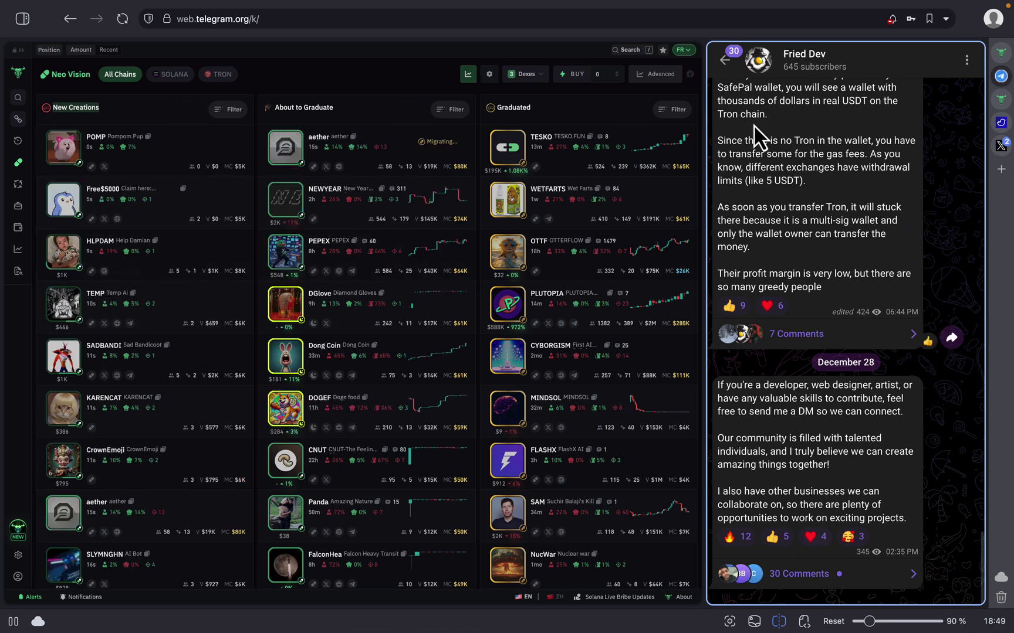
pyautogui.click(725, 61)
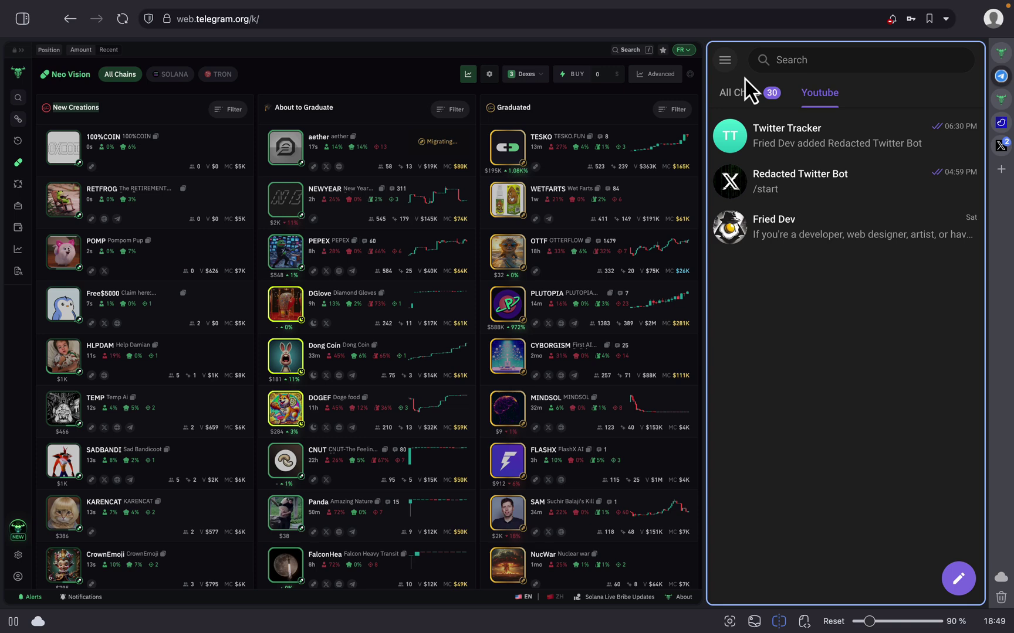
pyautogui.click(816, 197)
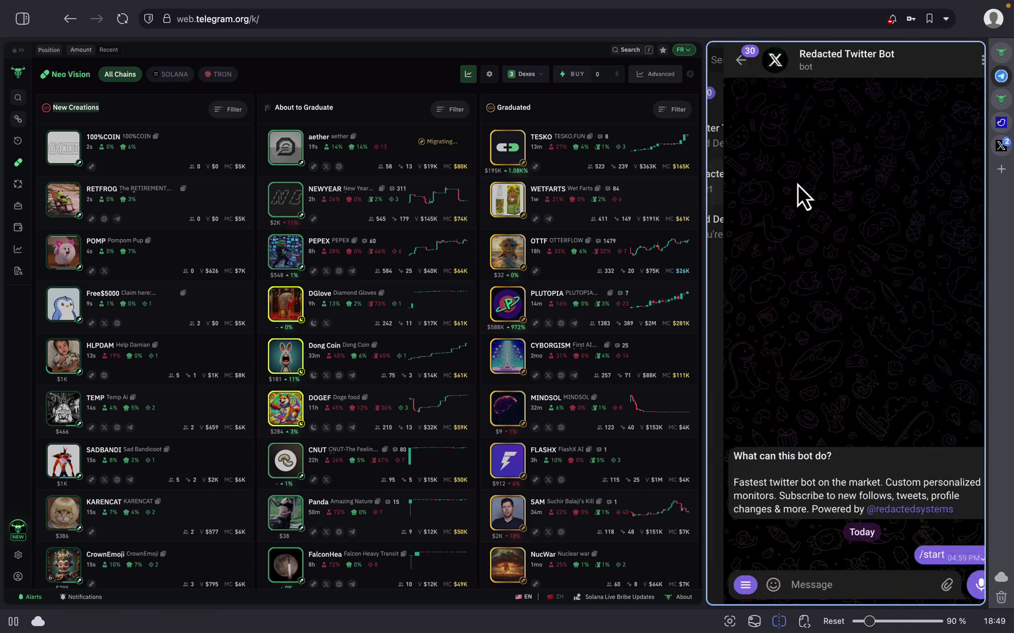
pyautogui.click(823, 63)
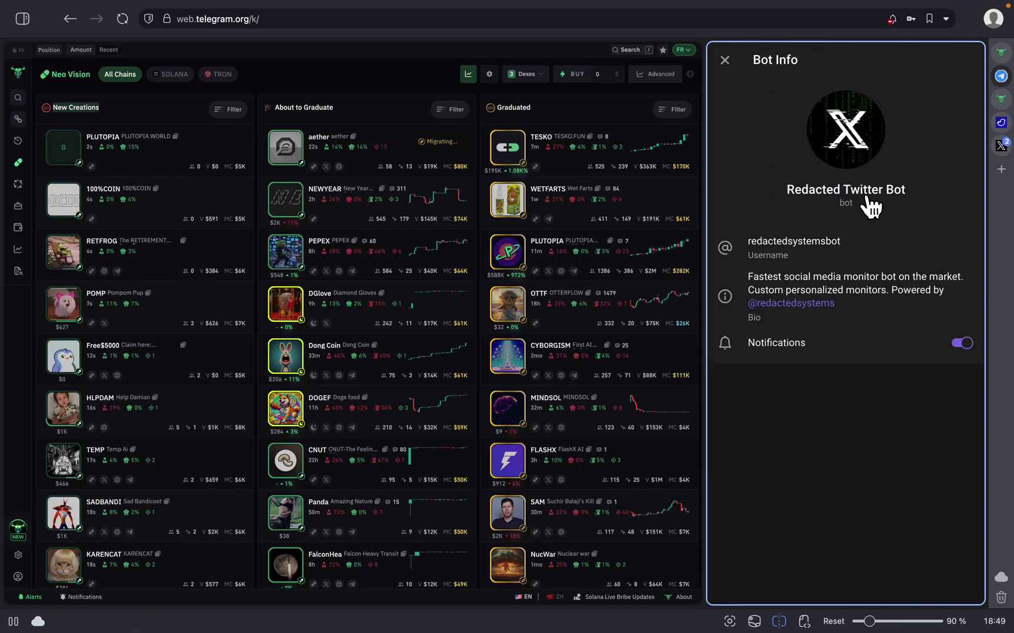
pyautogui.click(723, 62)
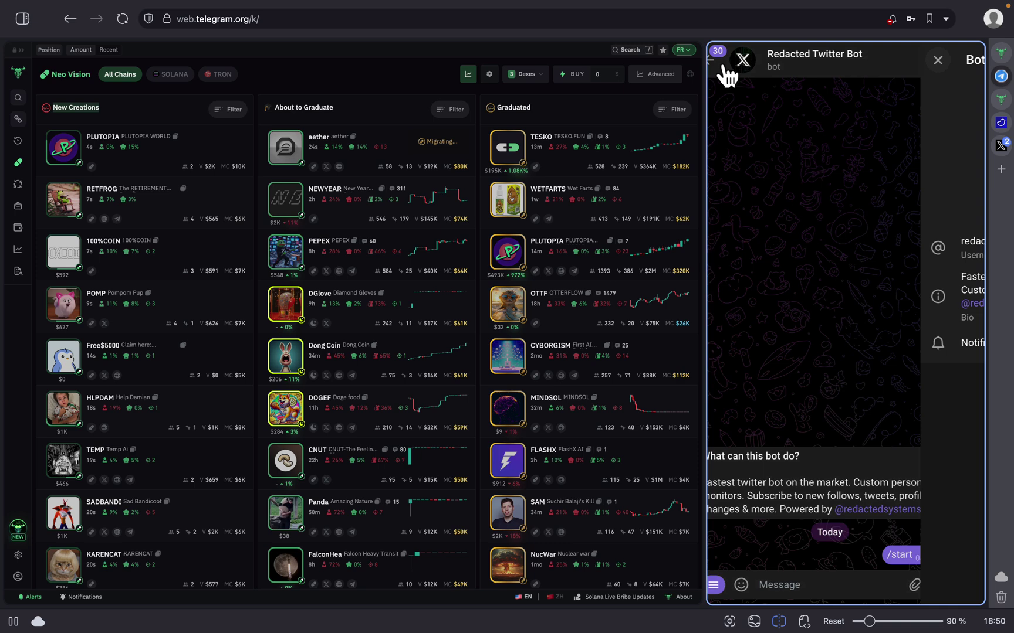
pyautogui.click(724, 62)
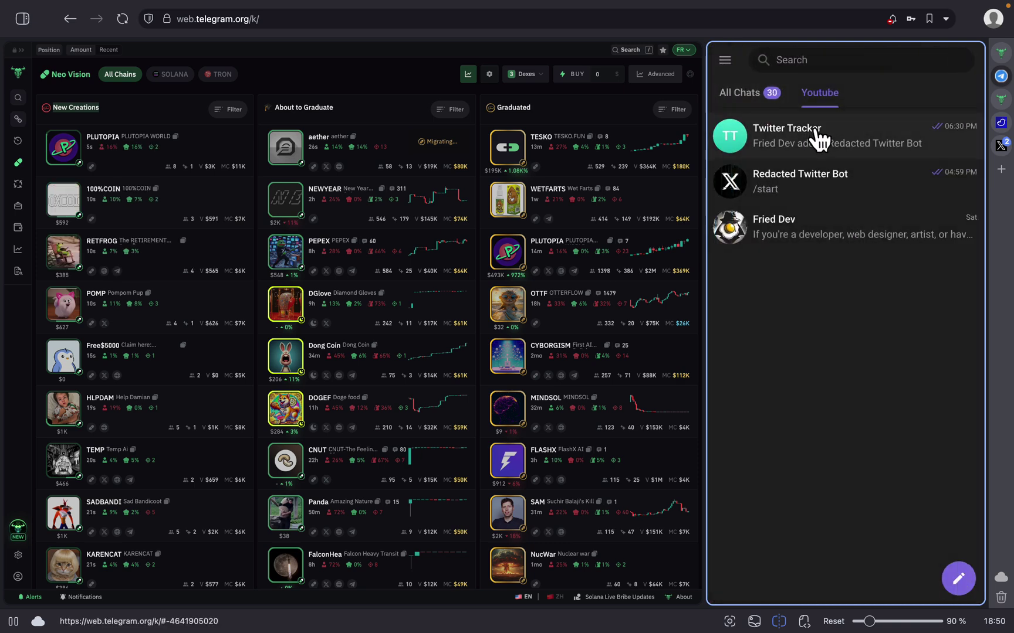
# - Show the Twitter Tracker group's info with members Fried Dev and Redacted Twitter Bot
pyautogui.click(819, 152)
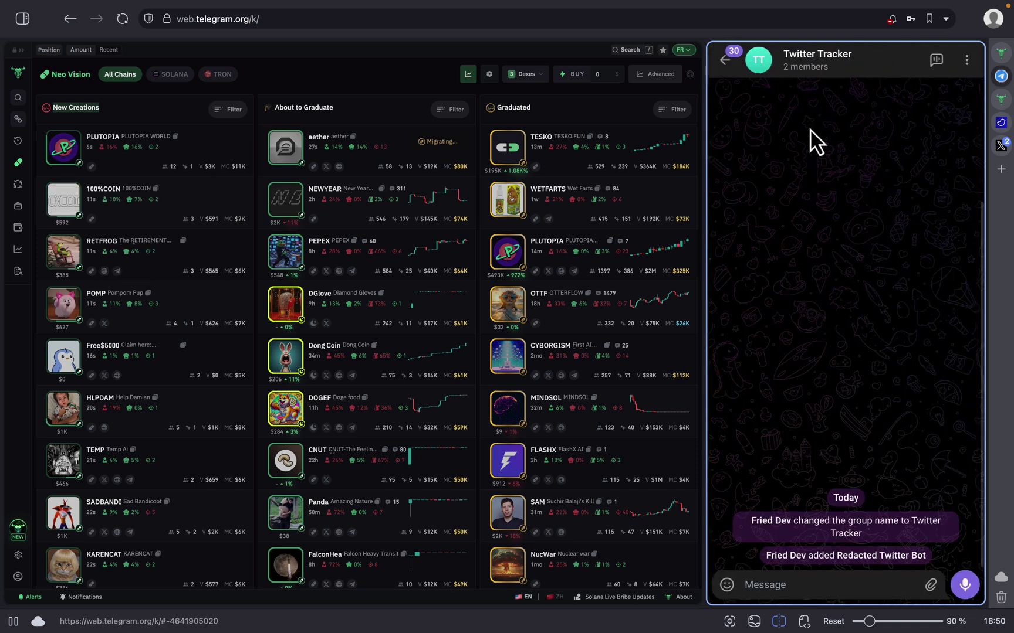
pyautogui.click(810, 61)
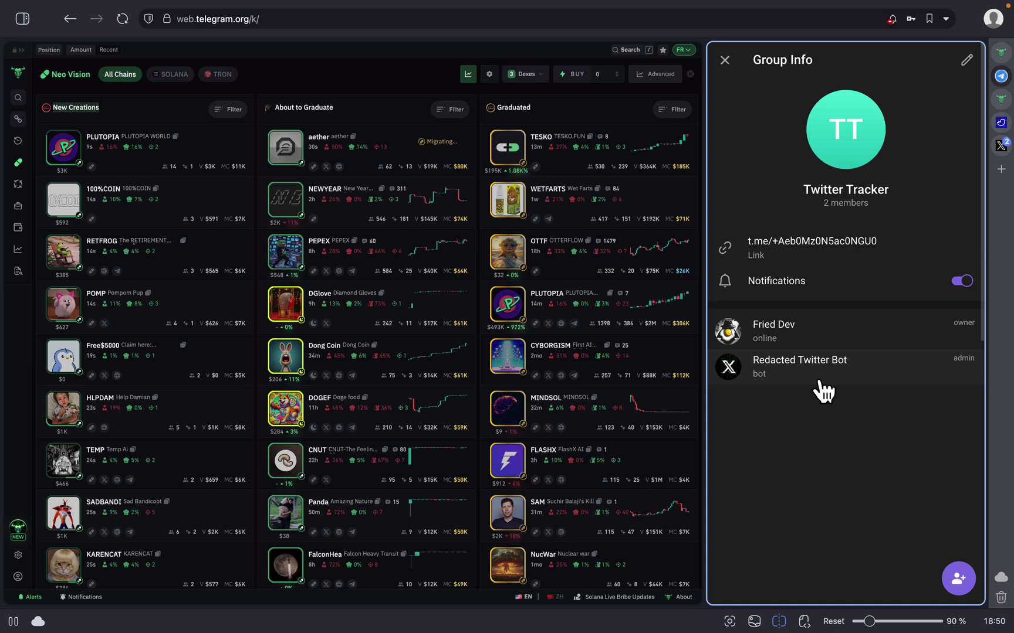
# - Send /start to the tracker bot, choose Add Account and submit the first username to watch
pyautogui.click(725, 62)
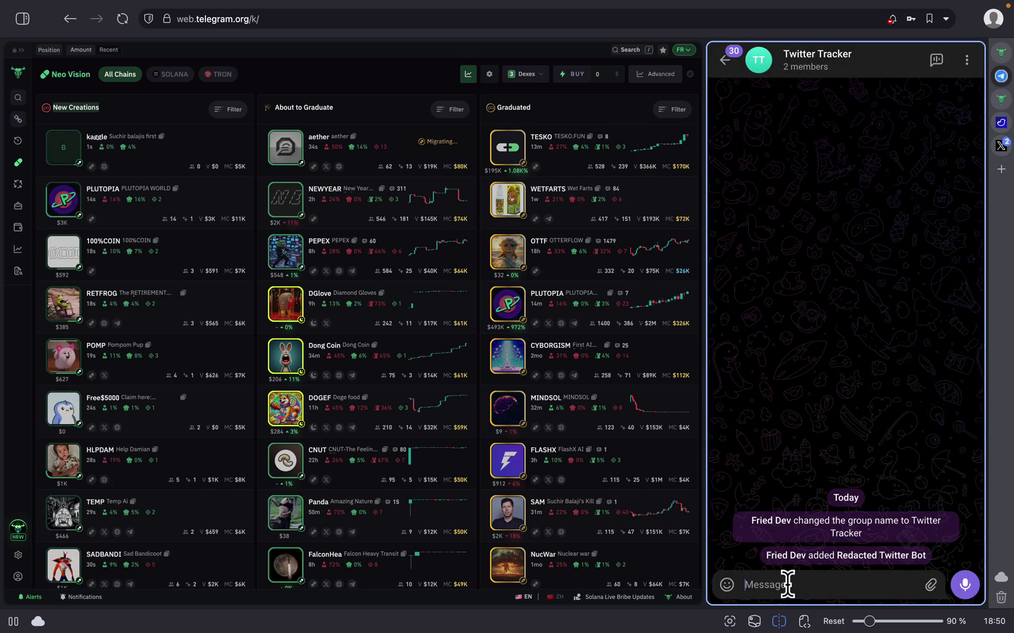
pyautogui.write('/start')
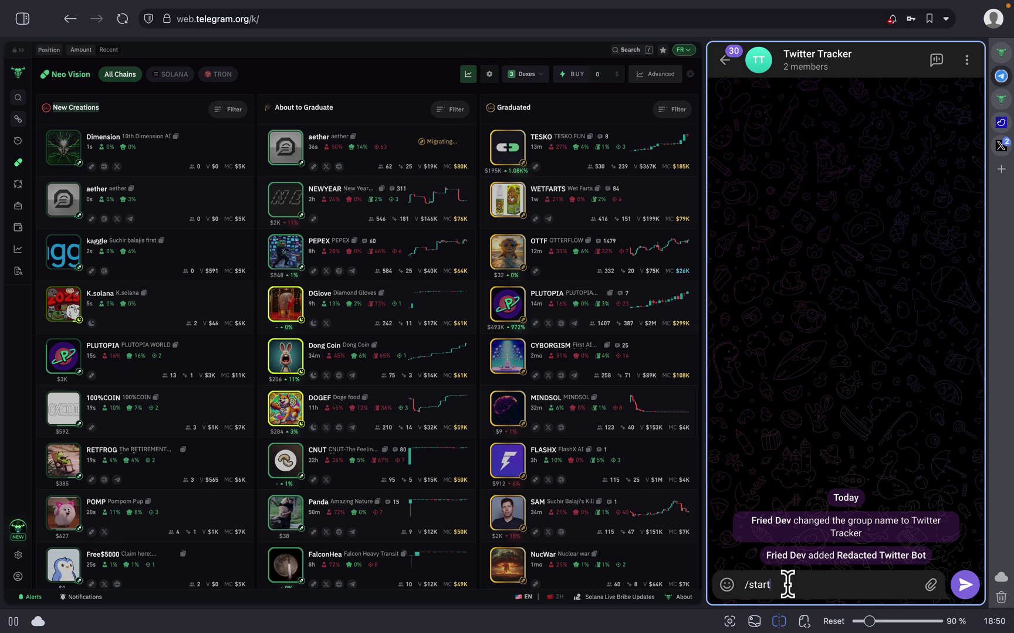
pyautogui.press('Return')
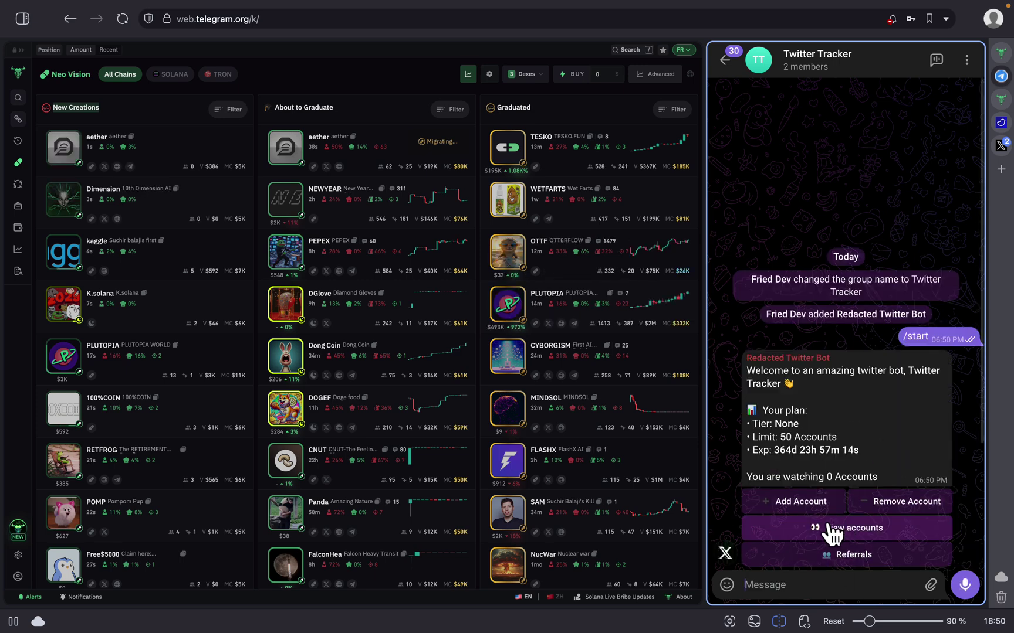
pyautogui.click(816, 508)
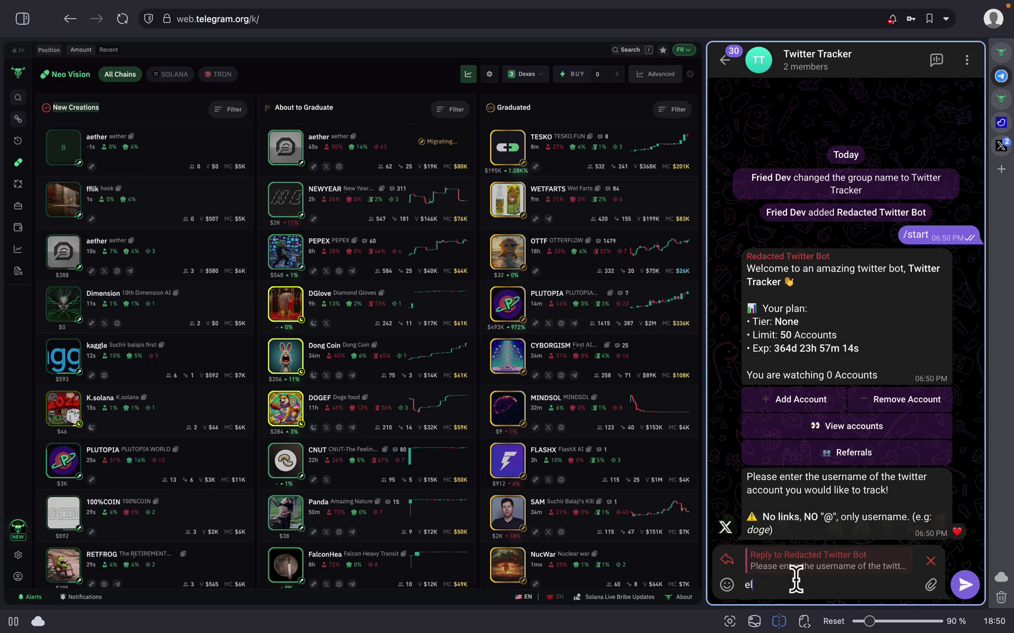
pyautogui.write('elonmusk')
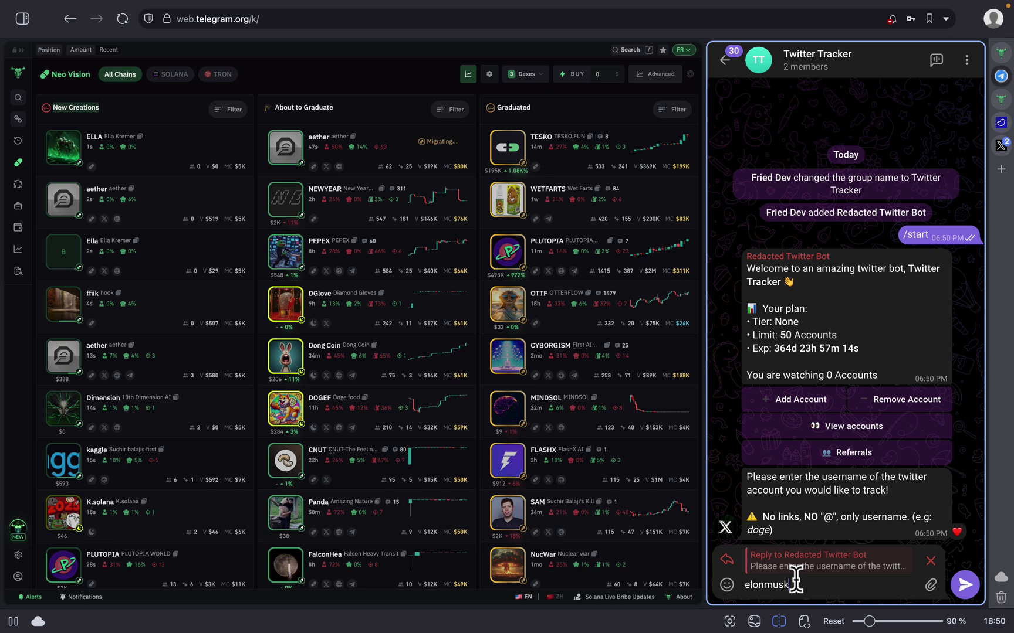
pyautogui.press('Return')
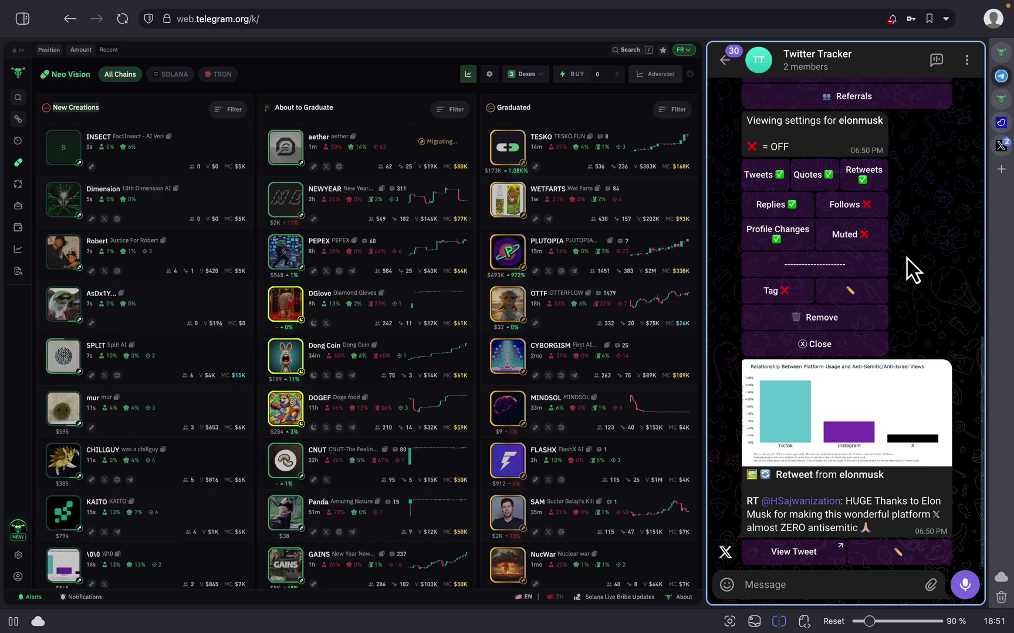
pyautogui.click(1000, 123)
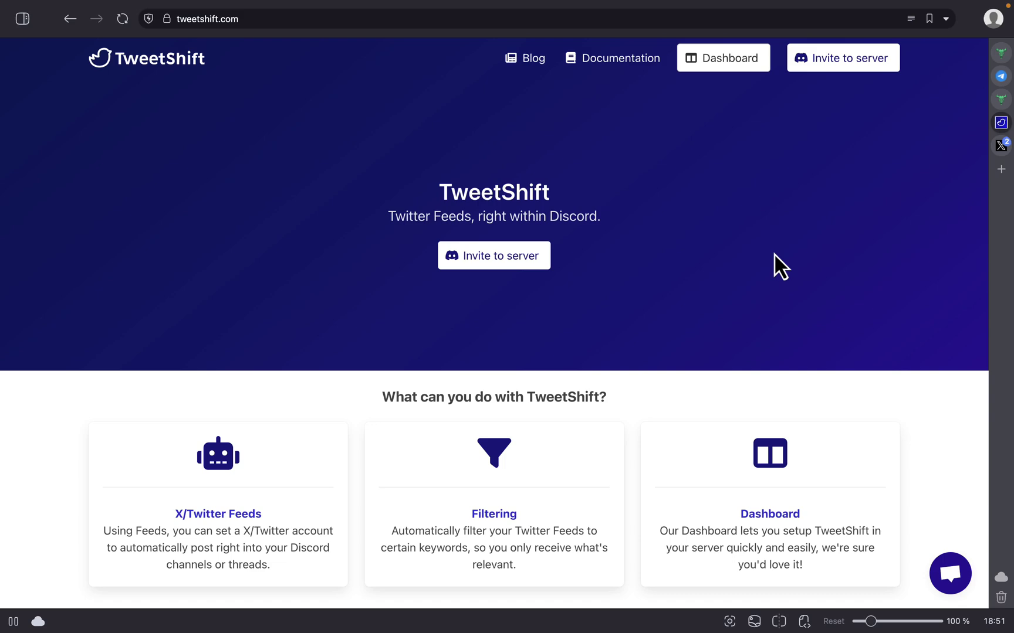
pyautogui.click(1002, 76)
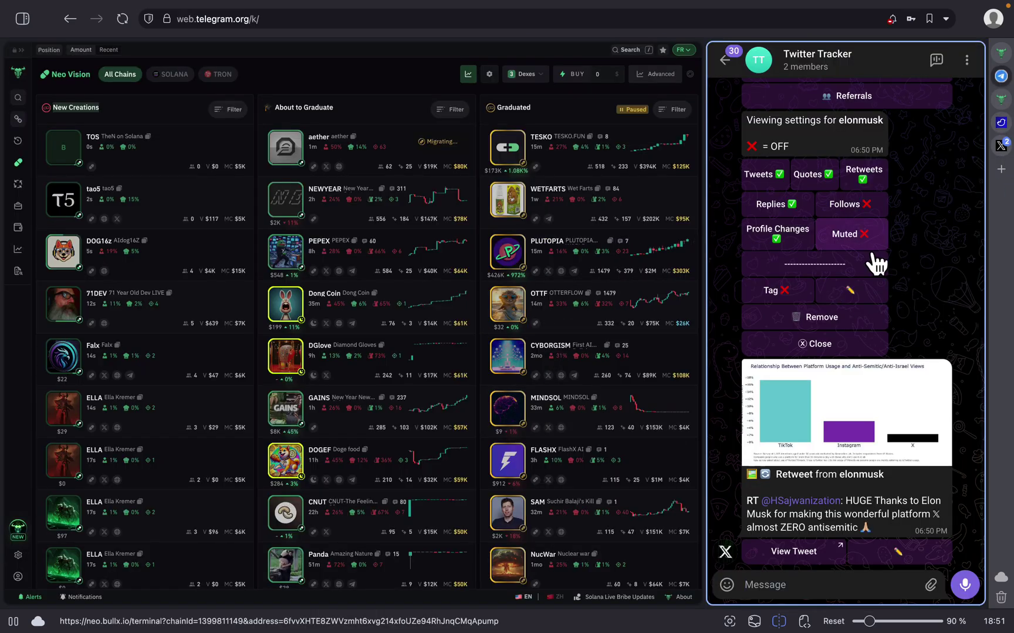
# - Copy the user's own handle from the X profile page
pyautogui.click(999, 151)
pyautogui.doubleClick(309, 300)
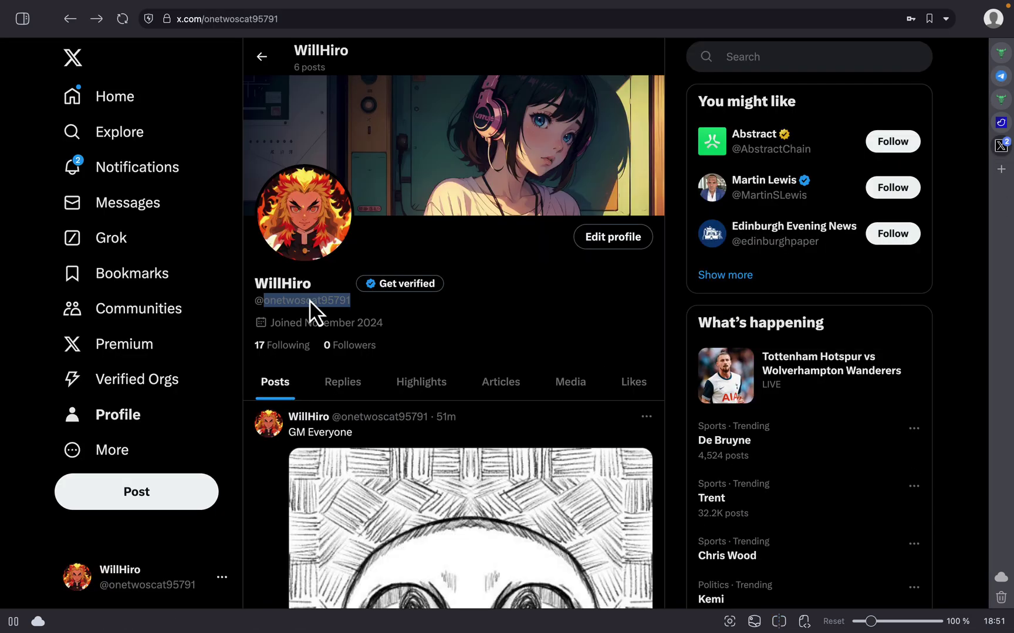
pyautogui.rightClick(309, 300)
pyautogui.click(341, 333)
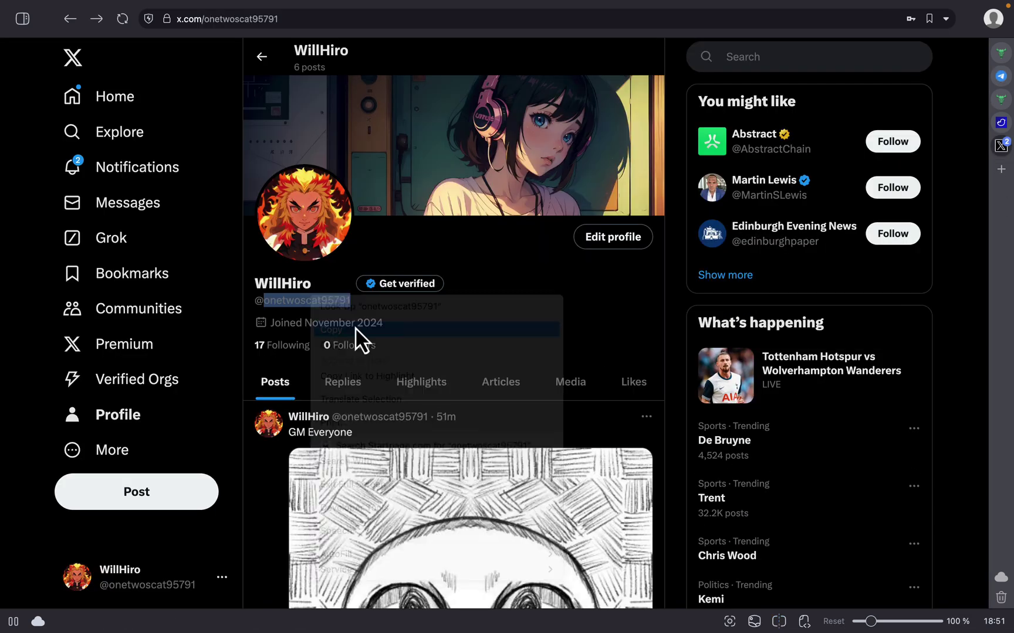
# - Send /add to the bot, submit the copied handle and confirm watching it with Yes
pyautogui.click(1001, 75)
pyautogui.click(827, 585)
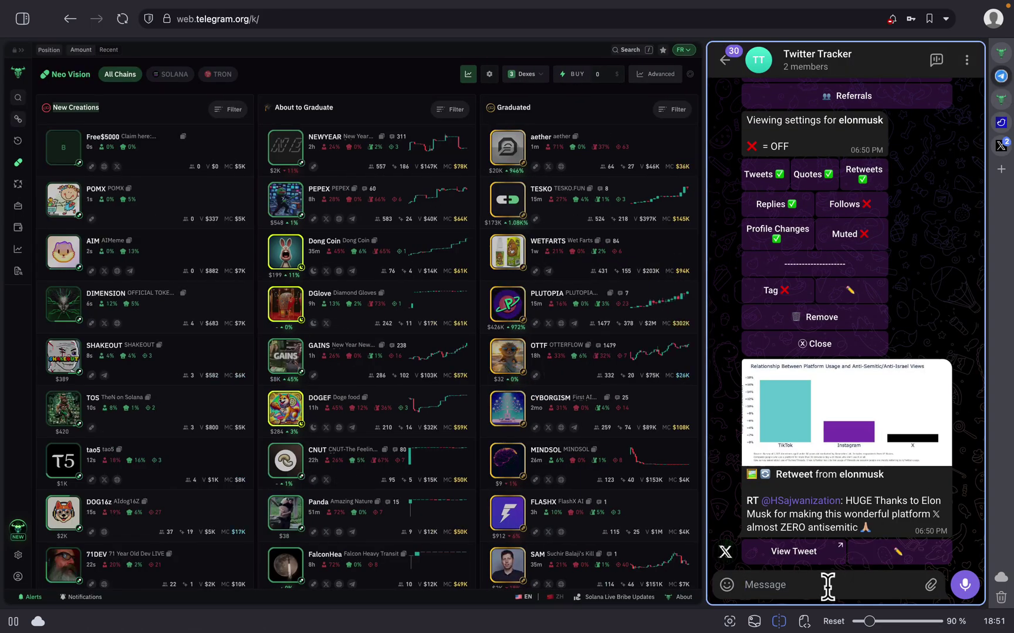
pyautogui.write('/')
pyautogui.press('BackSpace')
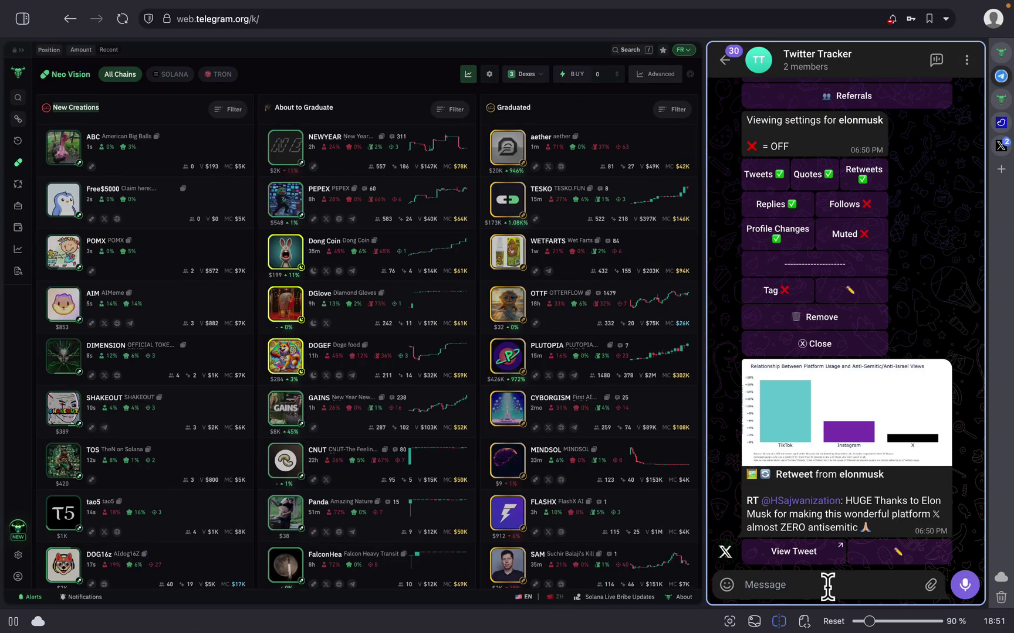
pyautogui.write('/add')
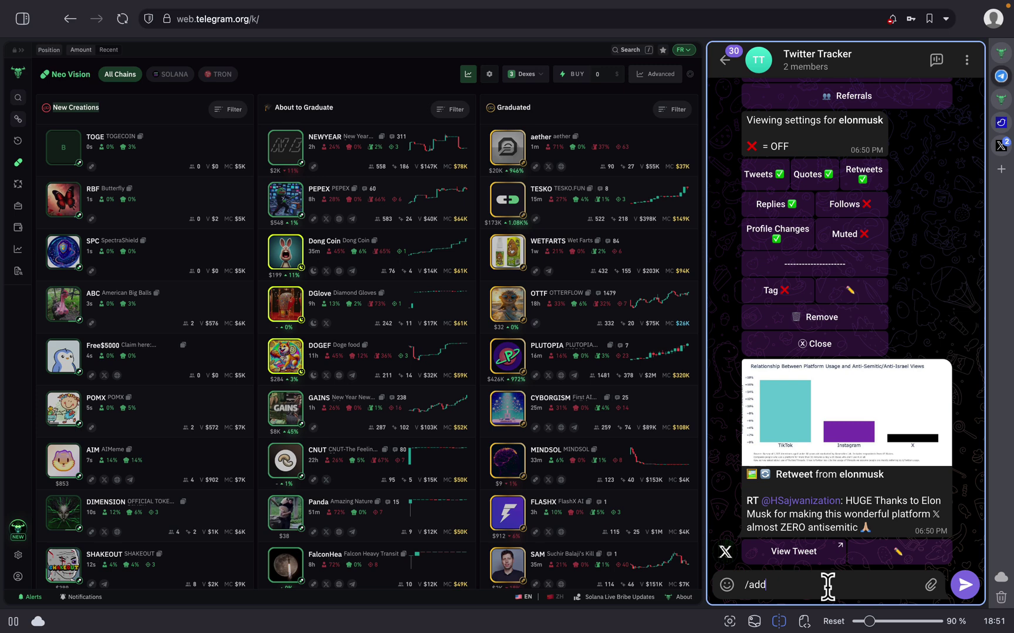
pyautogui.press('Return')
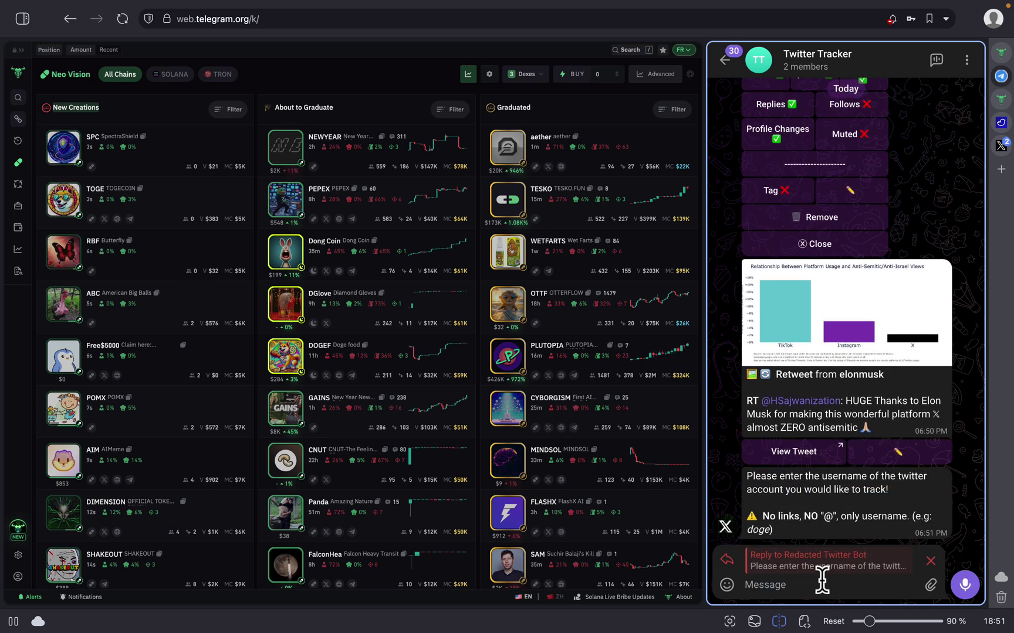
pyautogui.write('onetwoscat95791')
pyautogui.press('Return')
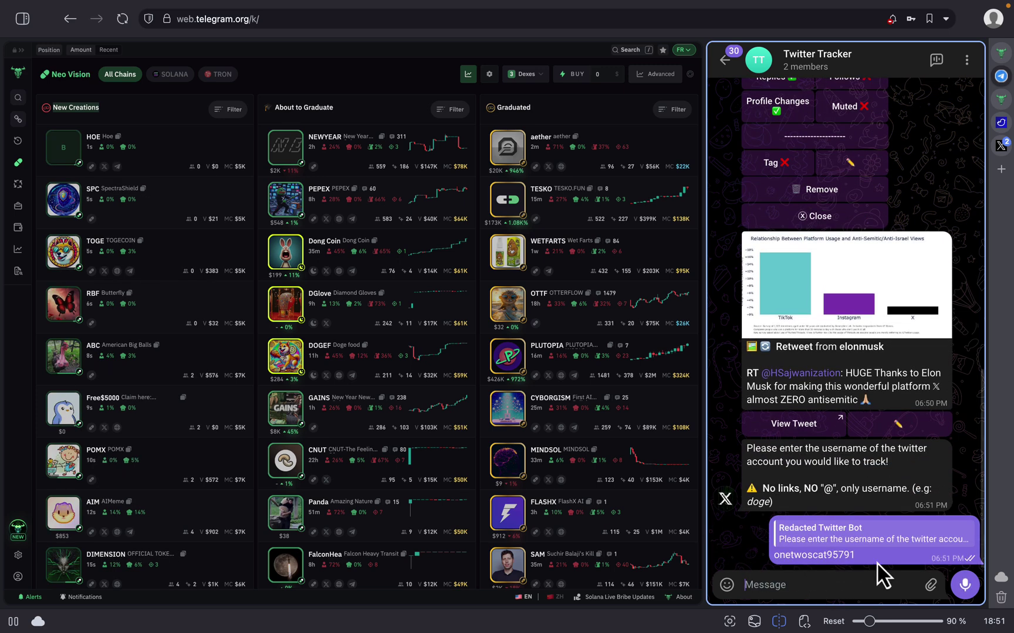
pyautogui.click(790, 557)
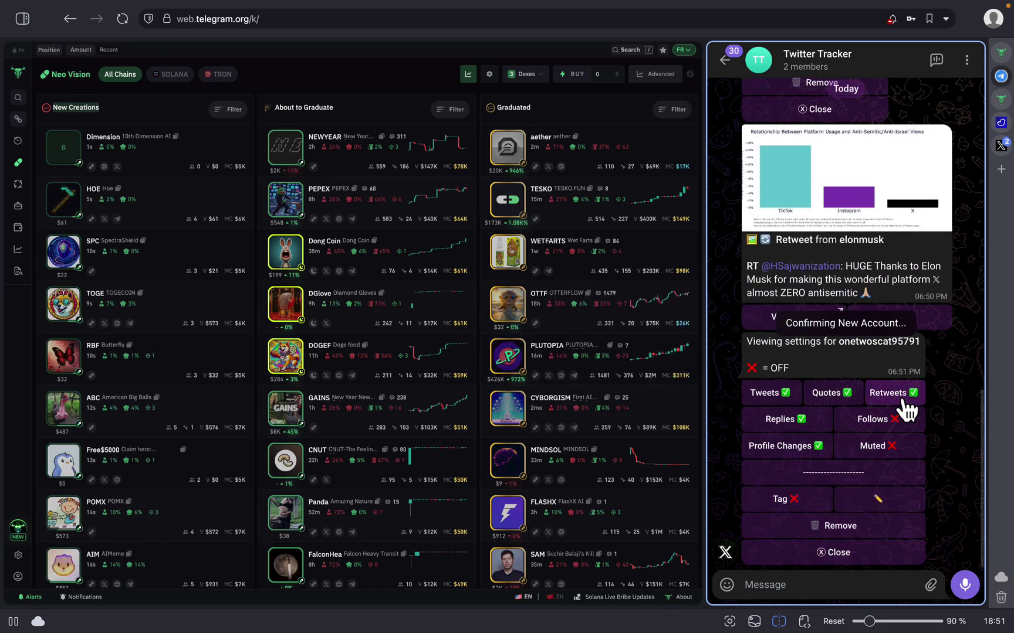
# - Compose a GM post with the cartoon face JPG from Desktop and publish it
pyautogui.click(1000, 149)
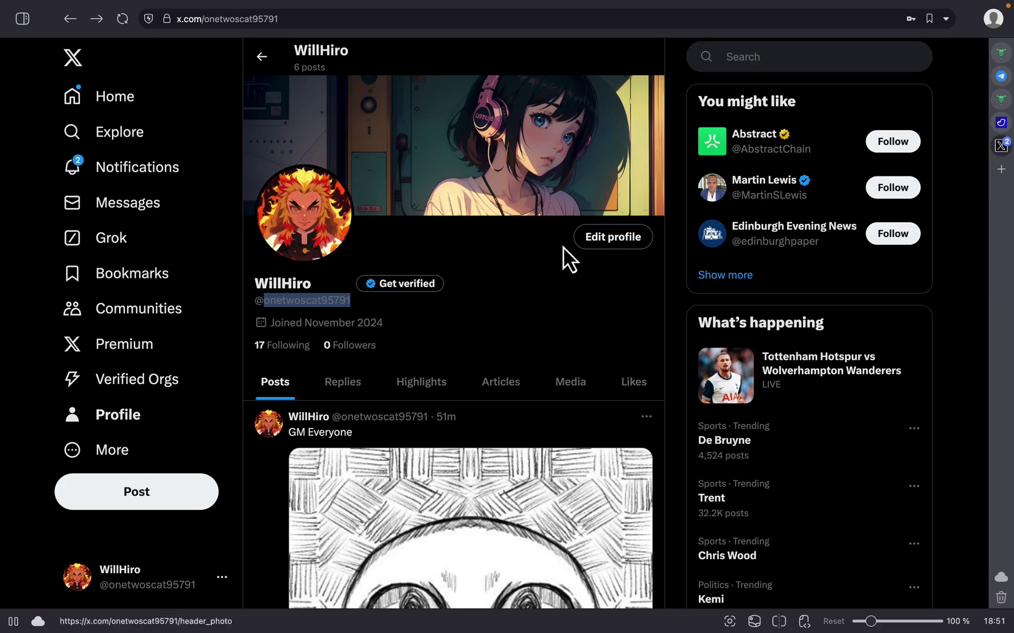
pyautogui.click(171, 502)
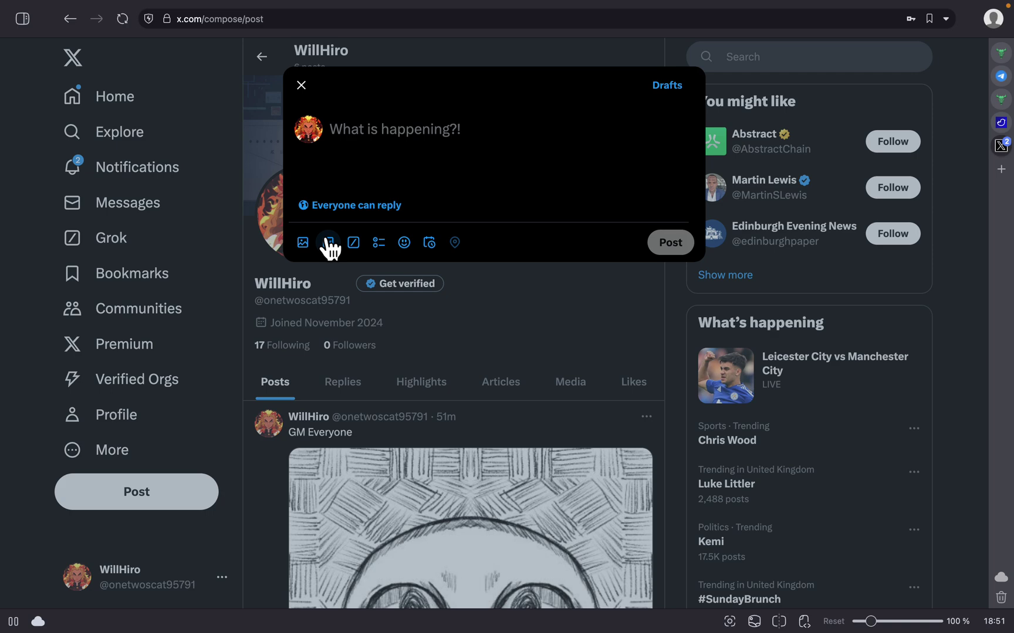
pyautogui.click(303, 243)
pyautogui.doubleClick(373, 250)
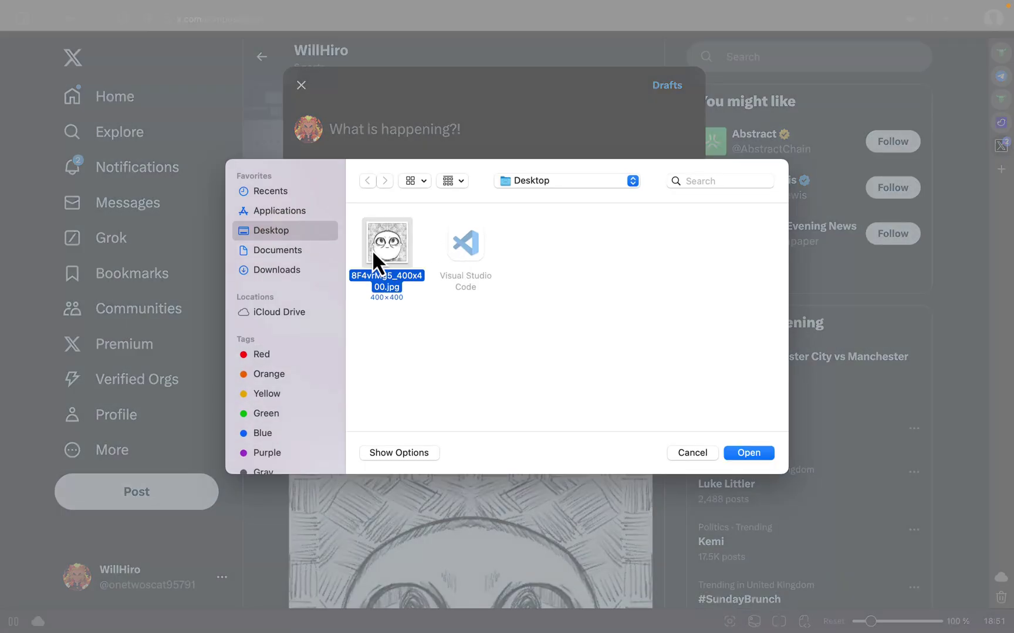
pyautogui.write('GM')
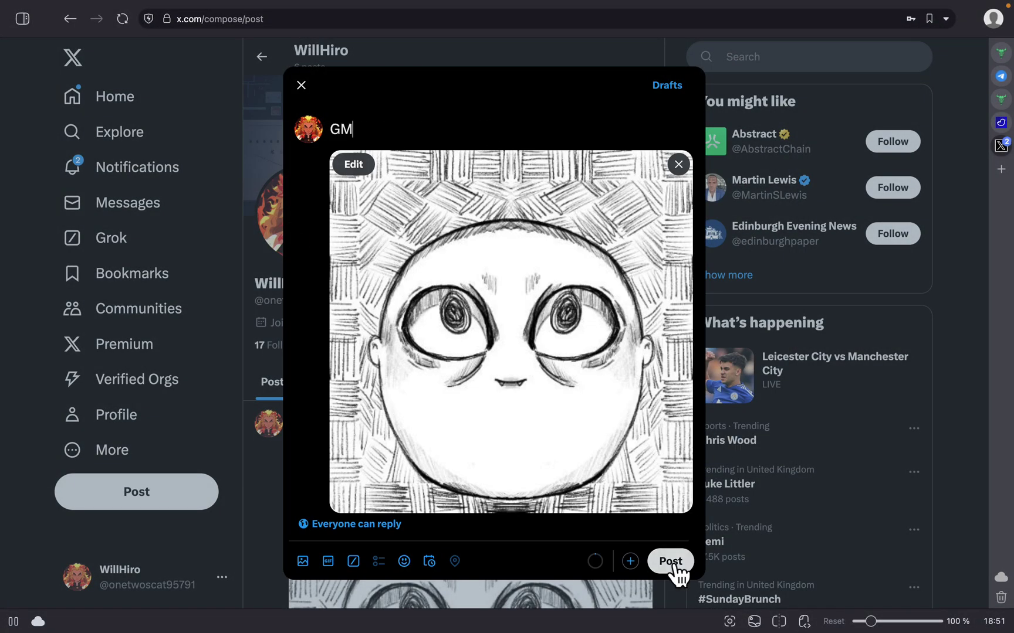
pyautogui.click(672, 563)
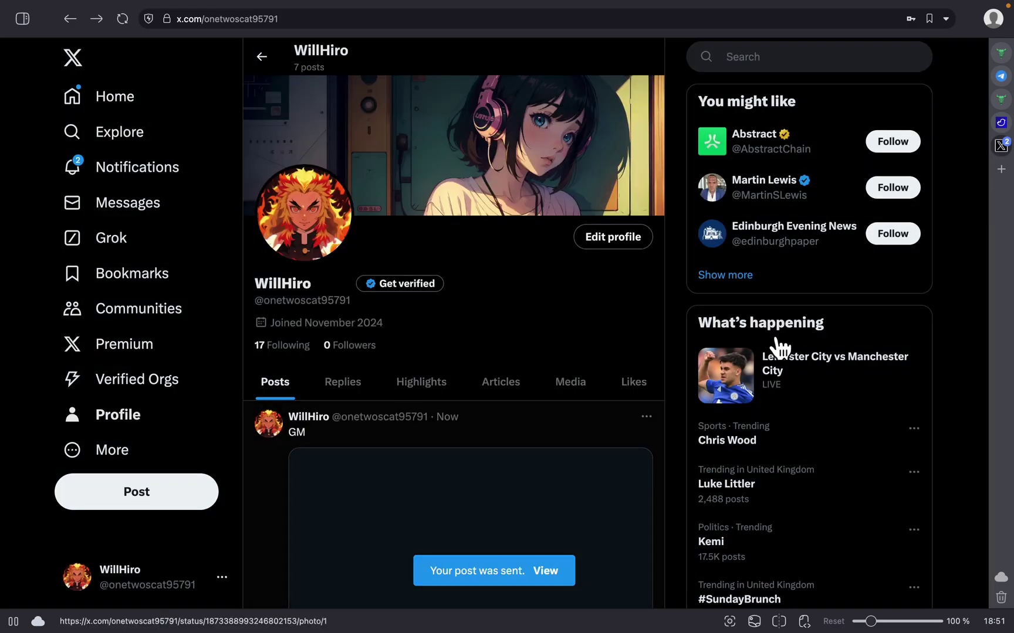
# - Switch to the Twitter Tracker chat showing the forwarded GM tweet alert
pyautogui.click(1001, 78)
pyautogui.write('/')
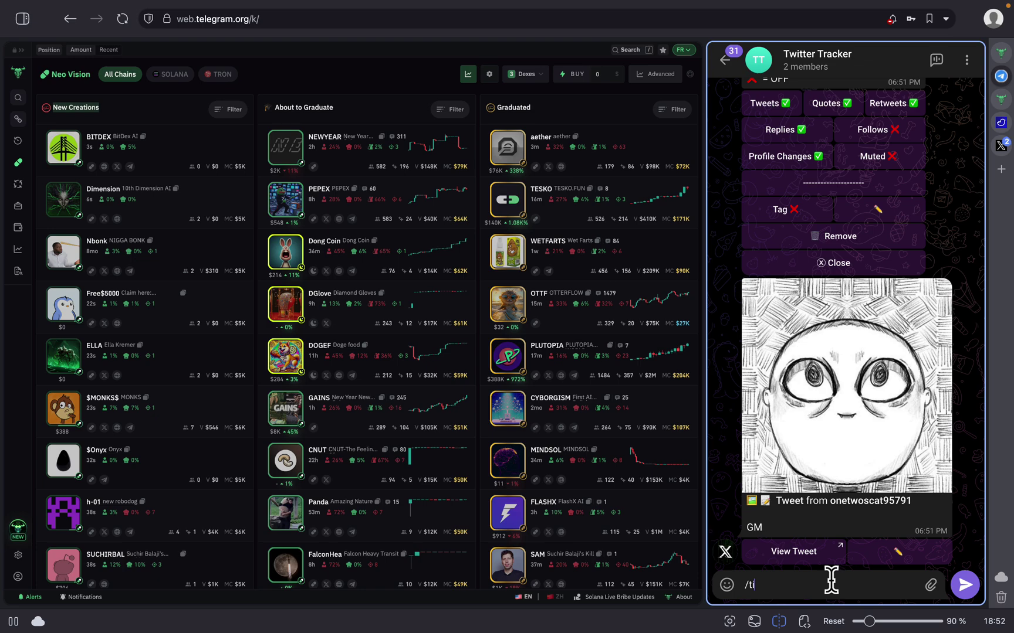
pyautogui.write('tiktok')
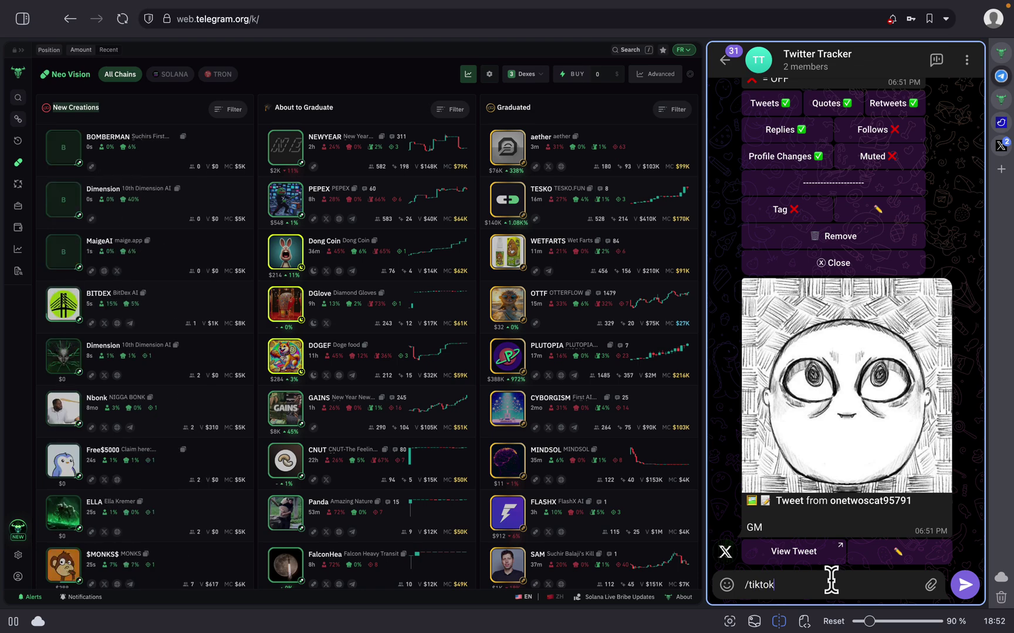
# - Send /tiktok to get the bot's trending TikTok hashtags list
pyautogui.press('Return')
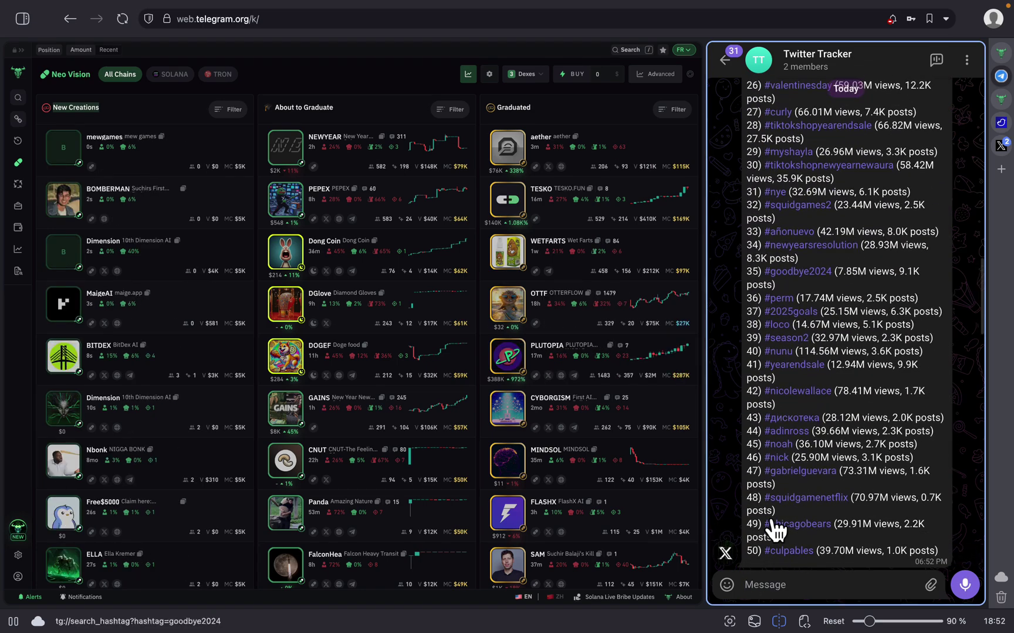
pyautogui.moveTo(884, 191)
pyautogui.mouseDown()
pyautogui.moveTo(846, 238)
pyautogui.moveTo(776, 499)
pyautogui.mouseUp()
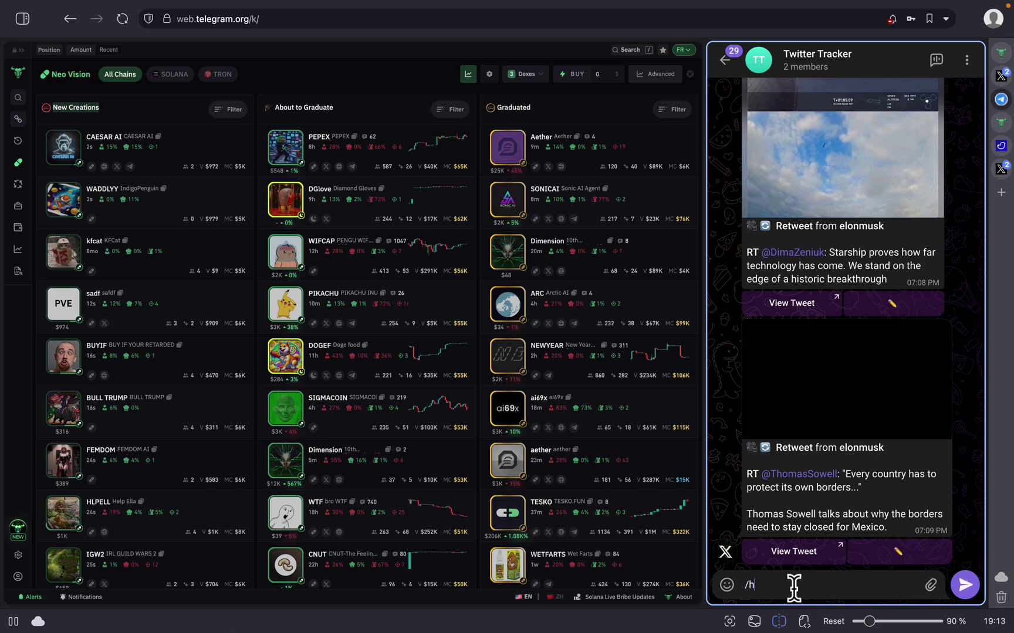
pyautogui.write('istory')
# - Send /history and heart-react to the bot's reply asking for a username
pyautogui.press('Return')
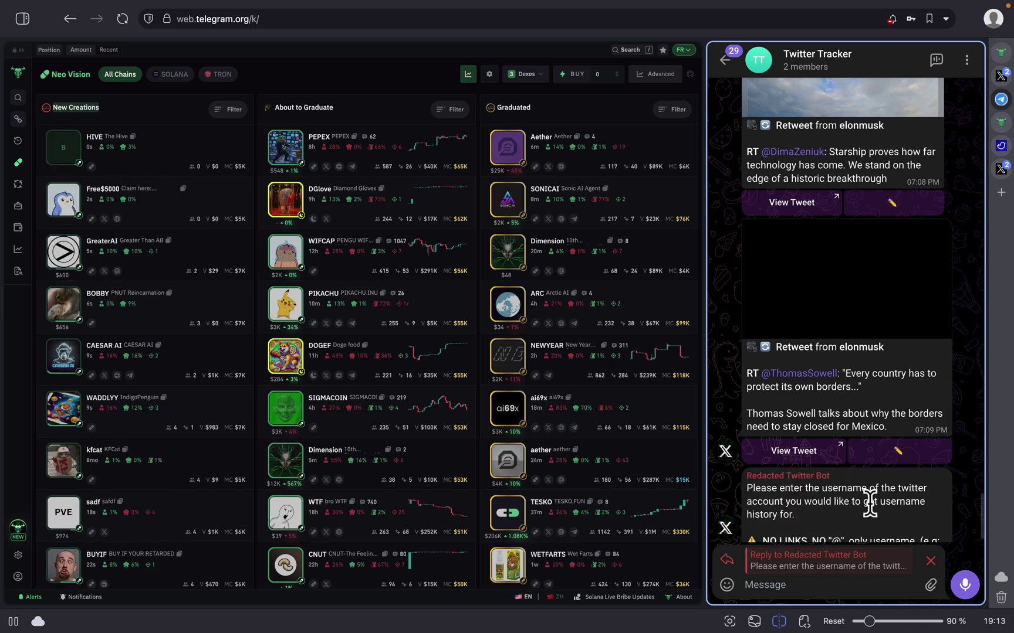
pyautogui.moveTo(926, 522); pyautogui.dragTo(889, 473)
pyautogui.doubleClick(888, 473)
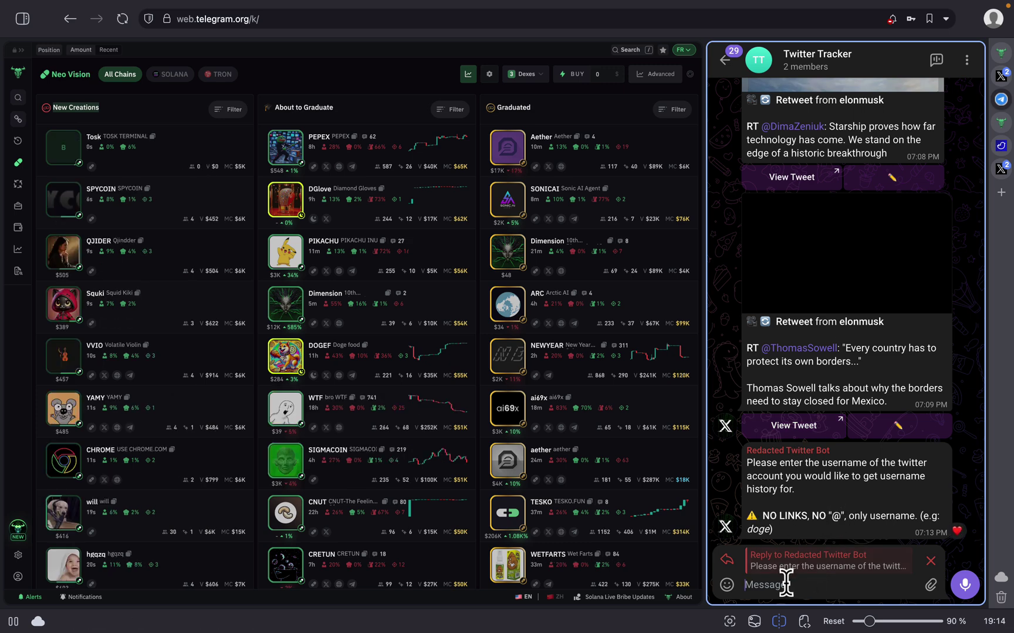
pyautogui.click(1001, 169)
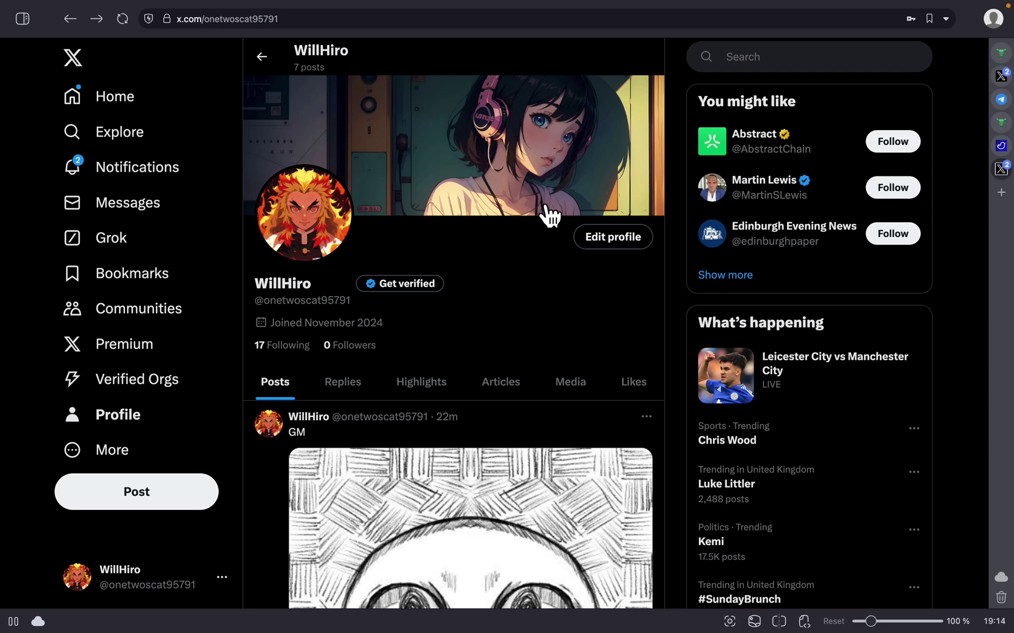
pyautogui.doubleClick(297, 300)
pyautogui.rightClick(297, 300)
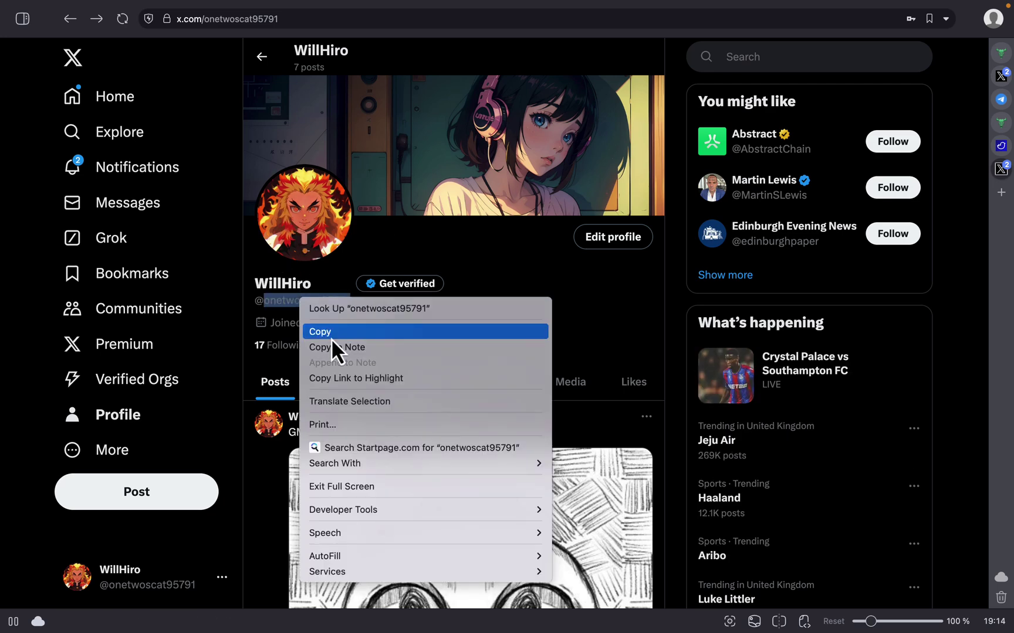
pyautogui.click(331, 335)
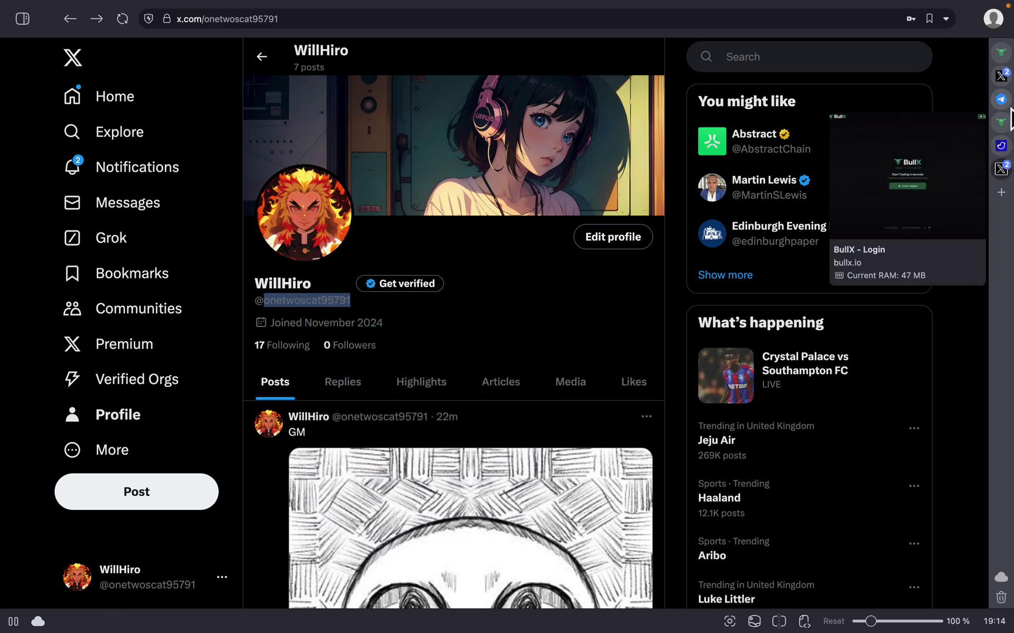
pyautogui.click(1001, 99)
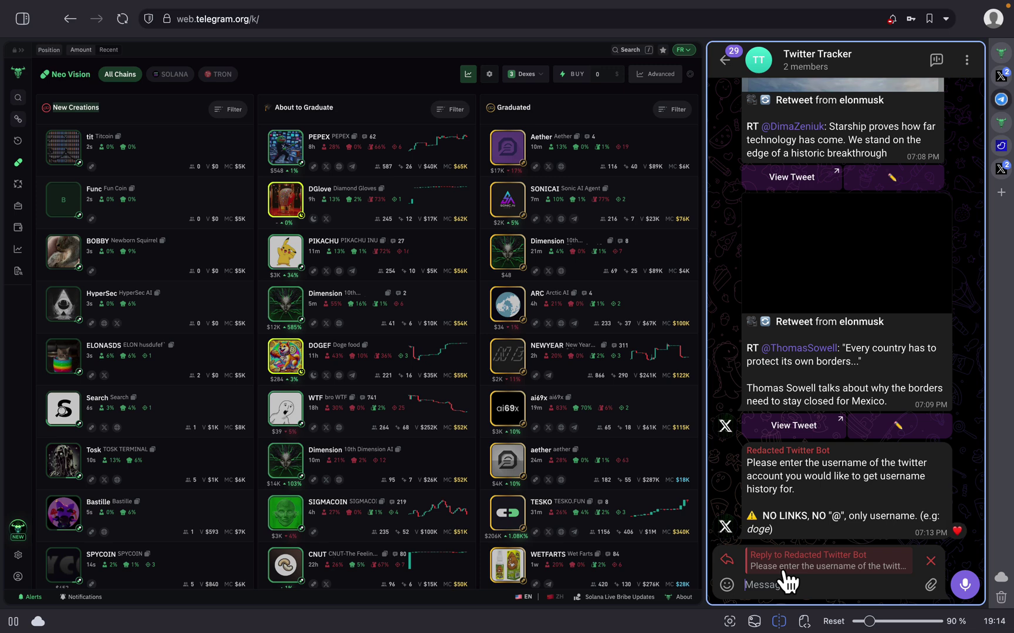
# - Send the pasted handle to the bot and highlight its 'No username history found' reply
pyautogui.hotkey('ctrl', 'v')
pyautogui.press('Return')
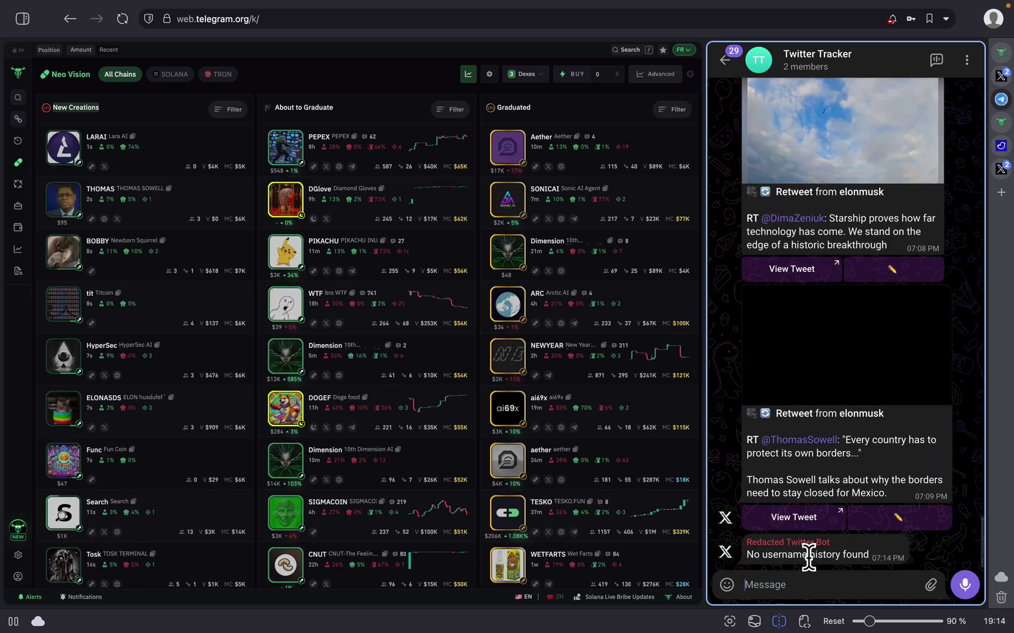
pyautogui.tripleClick(811, 554)
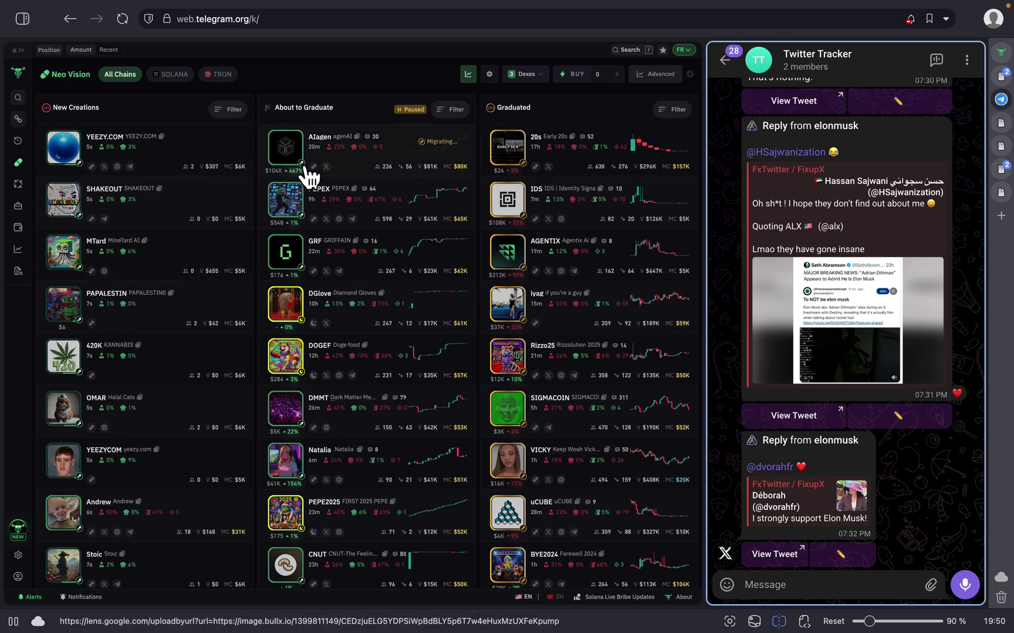
# - Send /start to the Nova bot, show its Nova Click announcement and heart-react to it
pyautogui.click(730, 64)
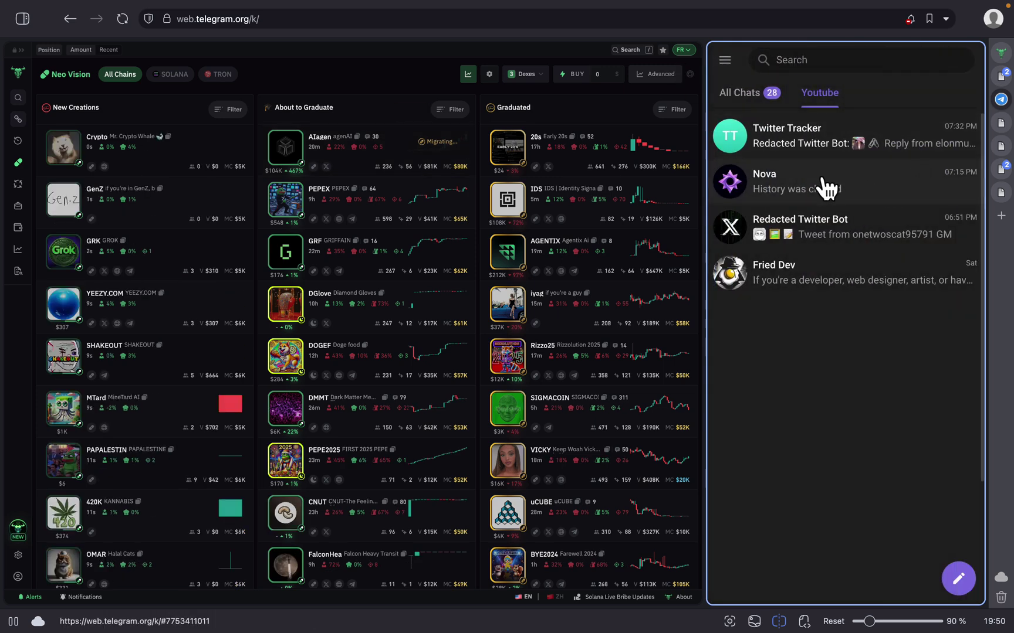
pyautogui.click(810, 194)
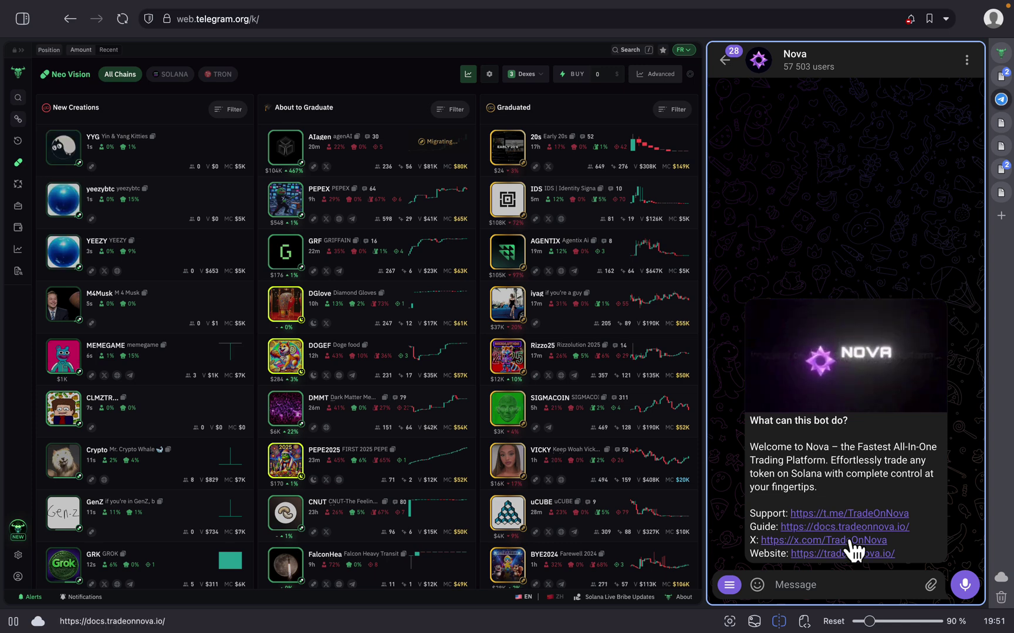
pyautogui.write('/')
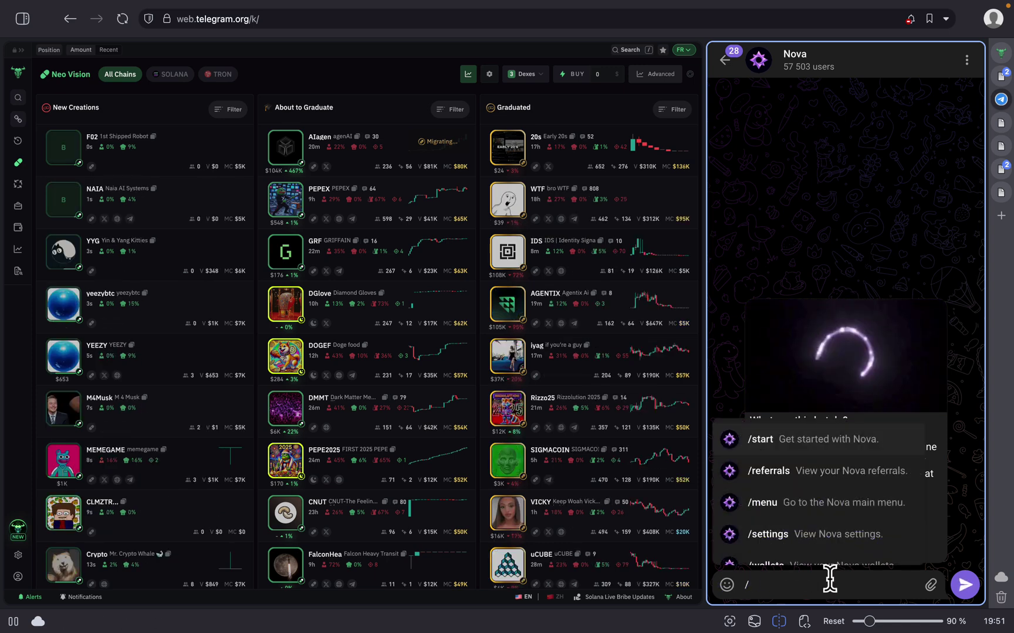
pyautogui.write('start')
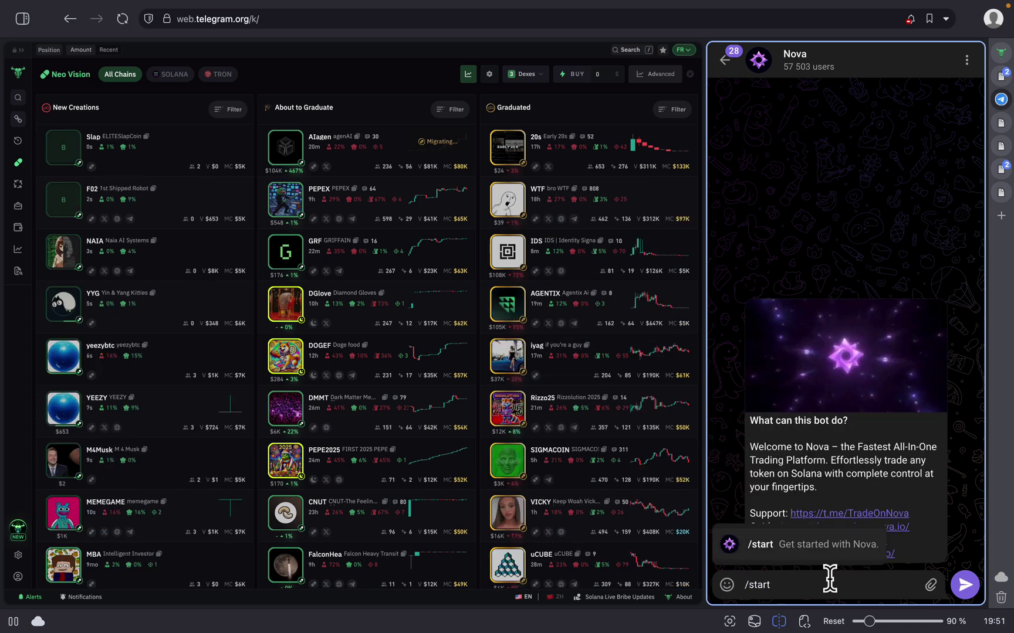
pyautogui.press('Return')
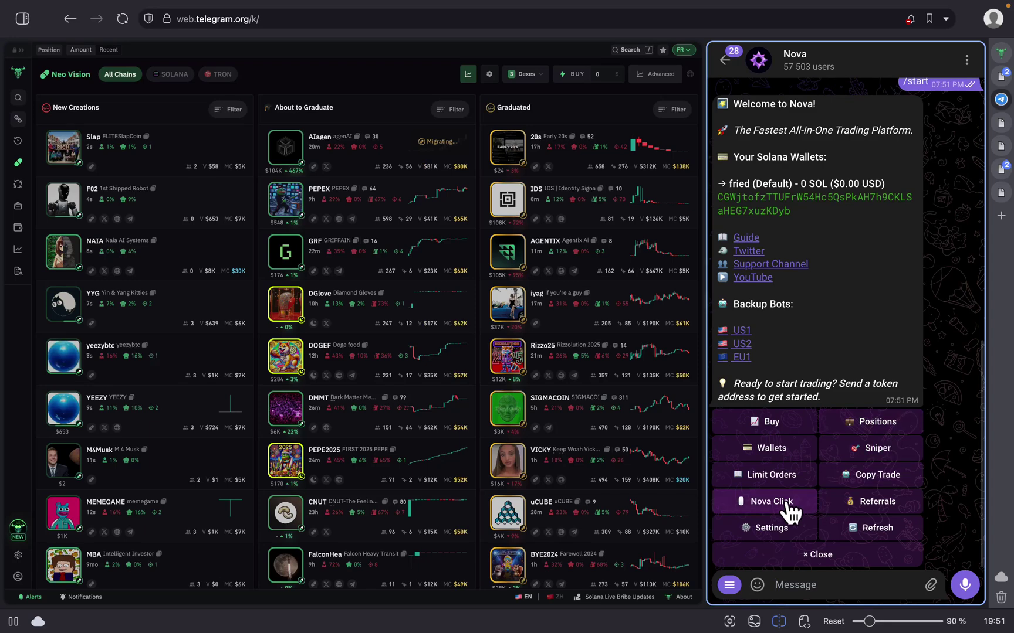
pyautogui.click(784, 514)
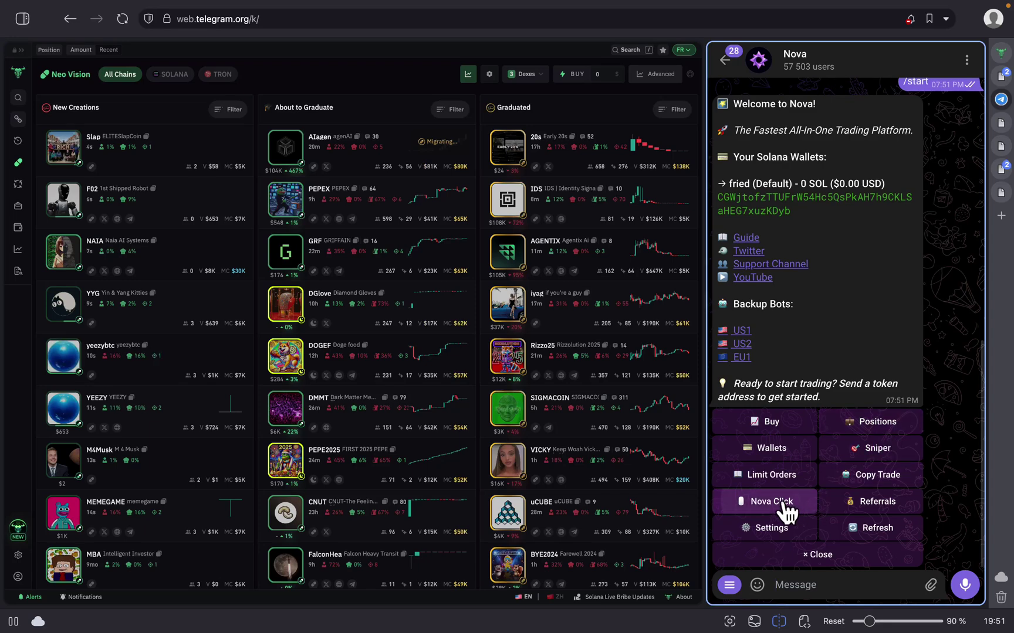
pyautogui.doubleClick(782, 498)
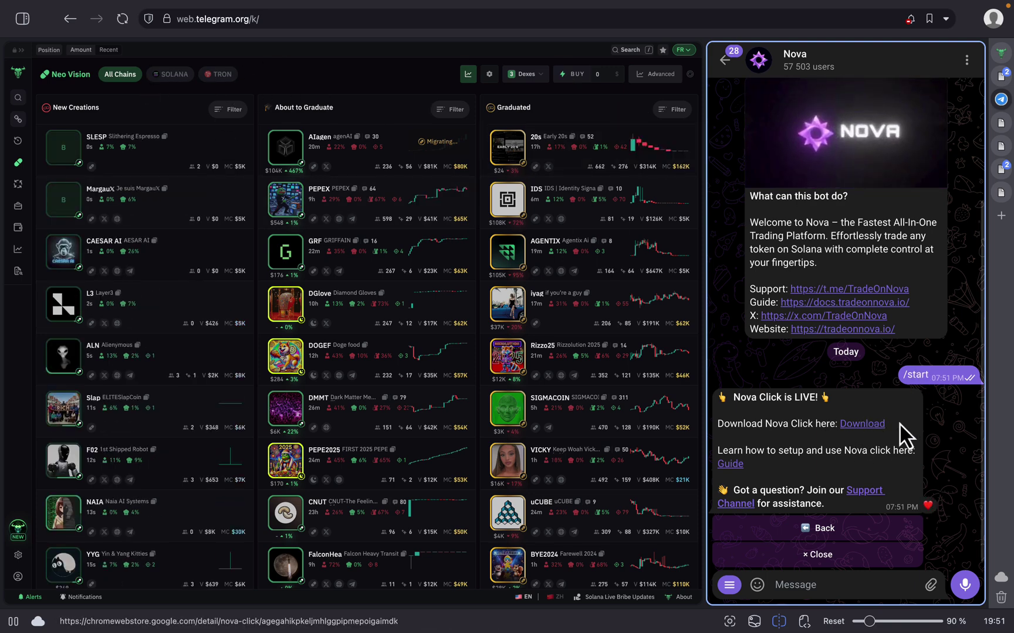
# - Install Nova Click from the Web Store via the Telegram download link and return to BullX Neo
pyautogui.click(870, 426)
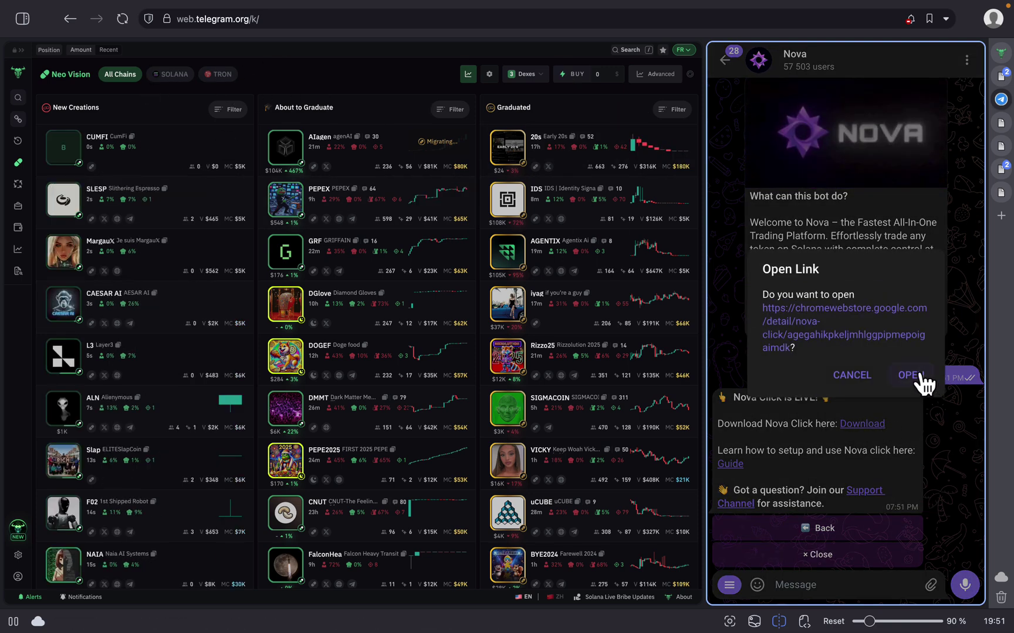
pyautogui.click(915, 376)
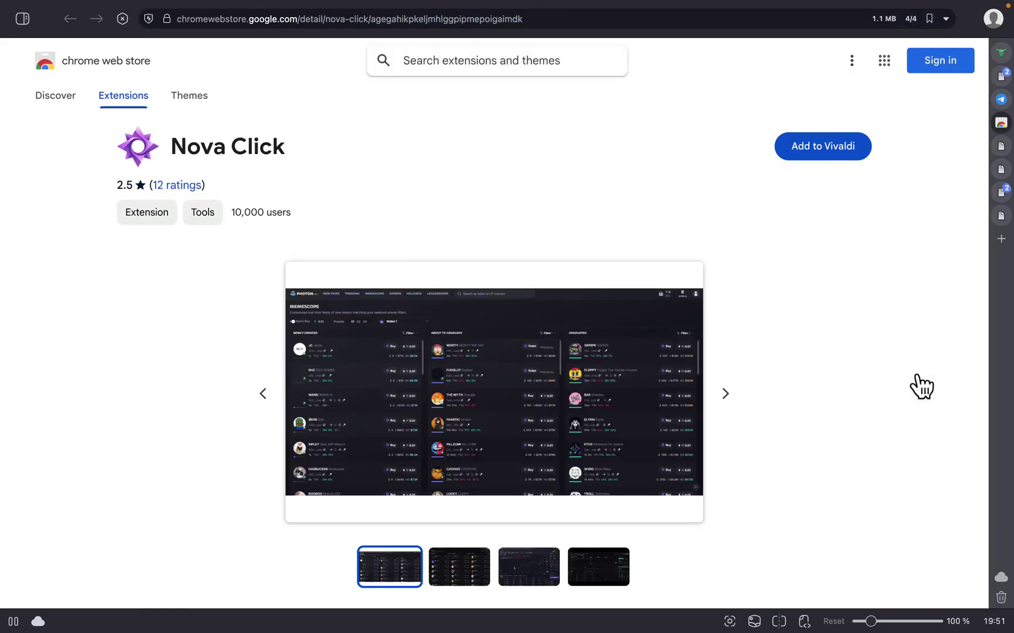
pyautogui.click(840, 155)
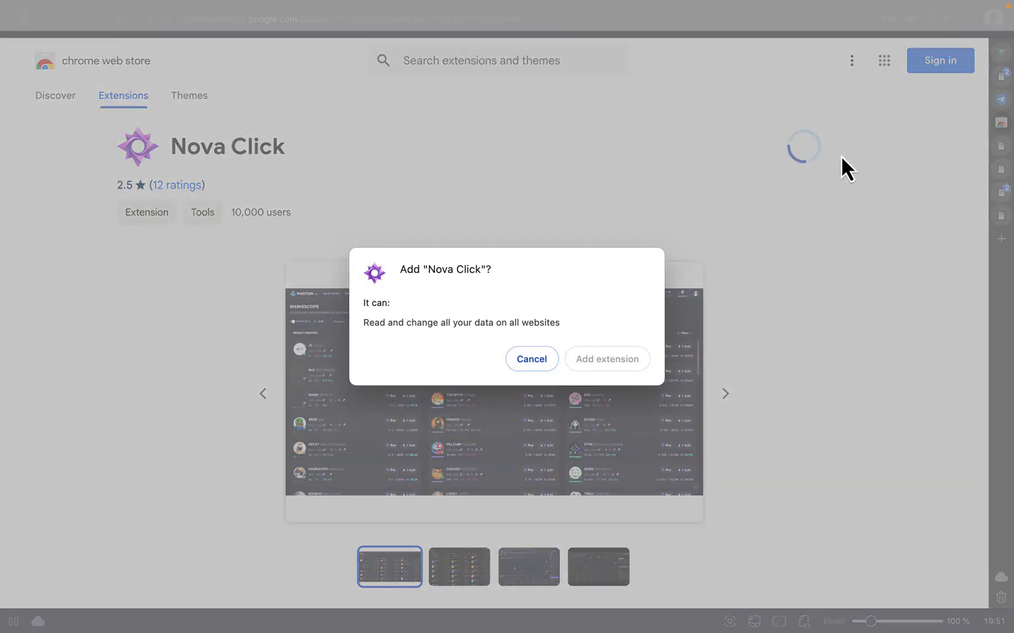
pyautogui.click(628, 355)
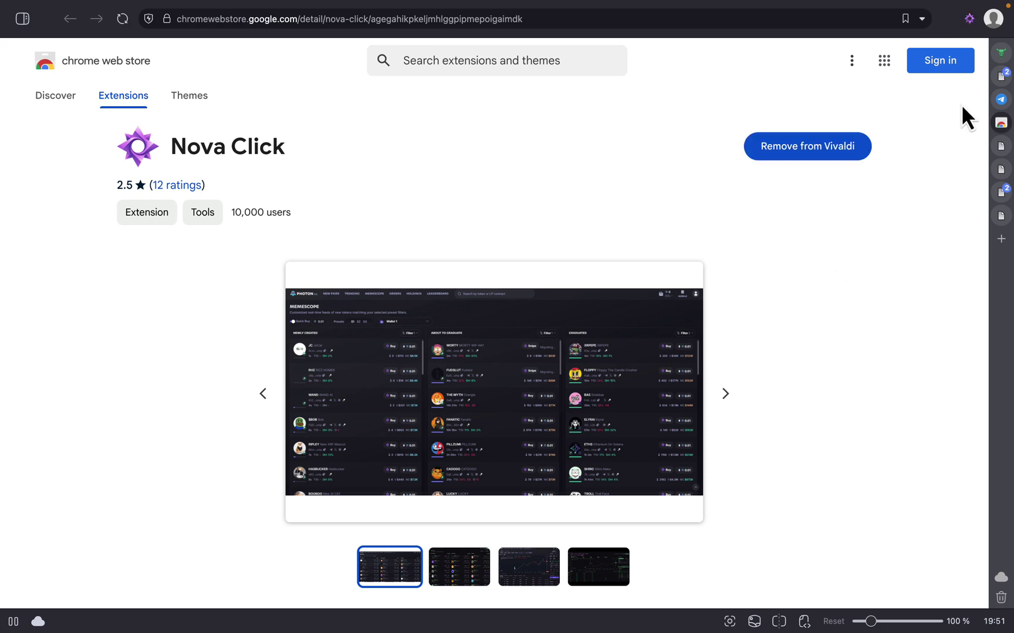
pyautogui.click(1000, 53)
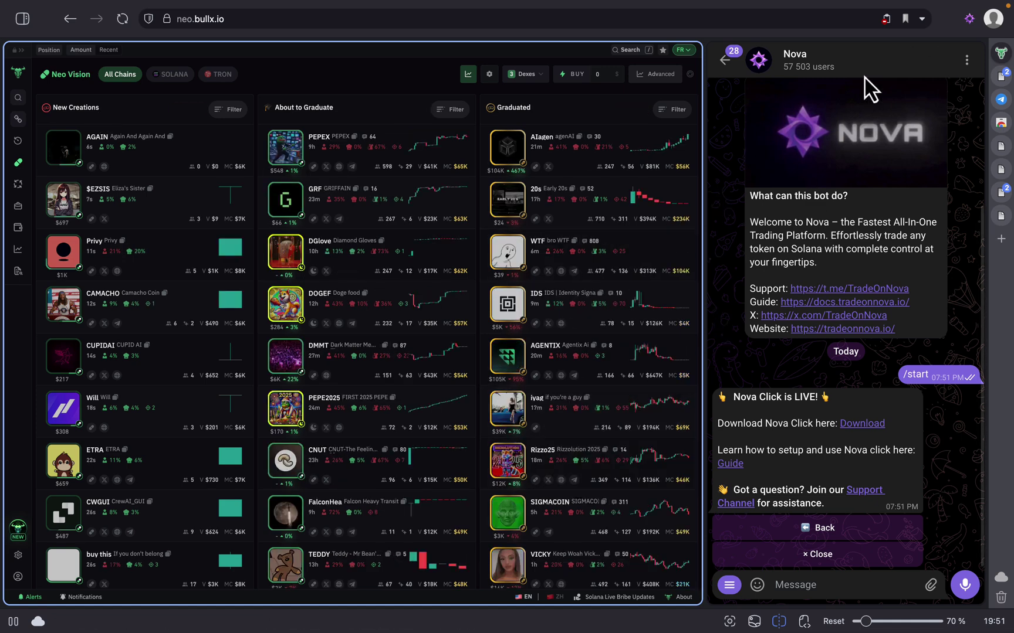
# - Enable Nova Click and save a 0.05 SOL quick-buy amount
pyautogui.click(970, 21)
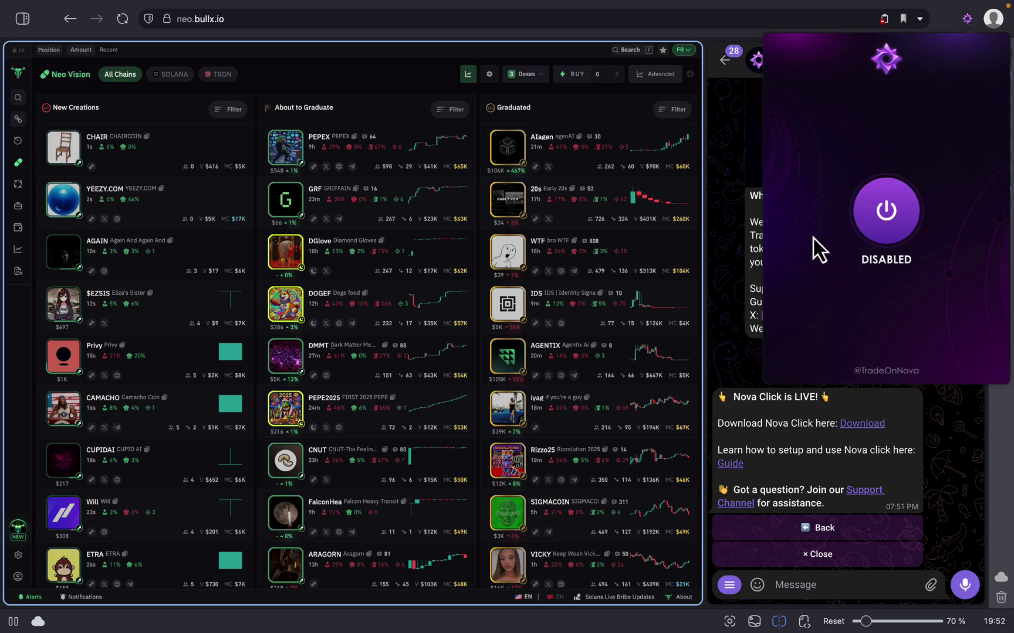
pyautogui.click(891, 207)
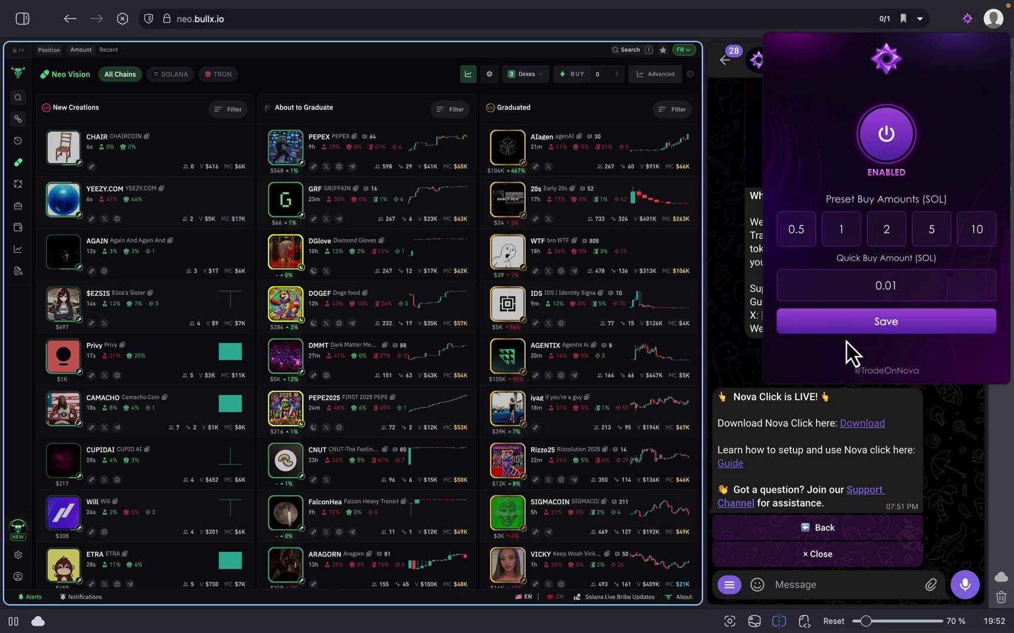
pyautogui.click(894, 286)
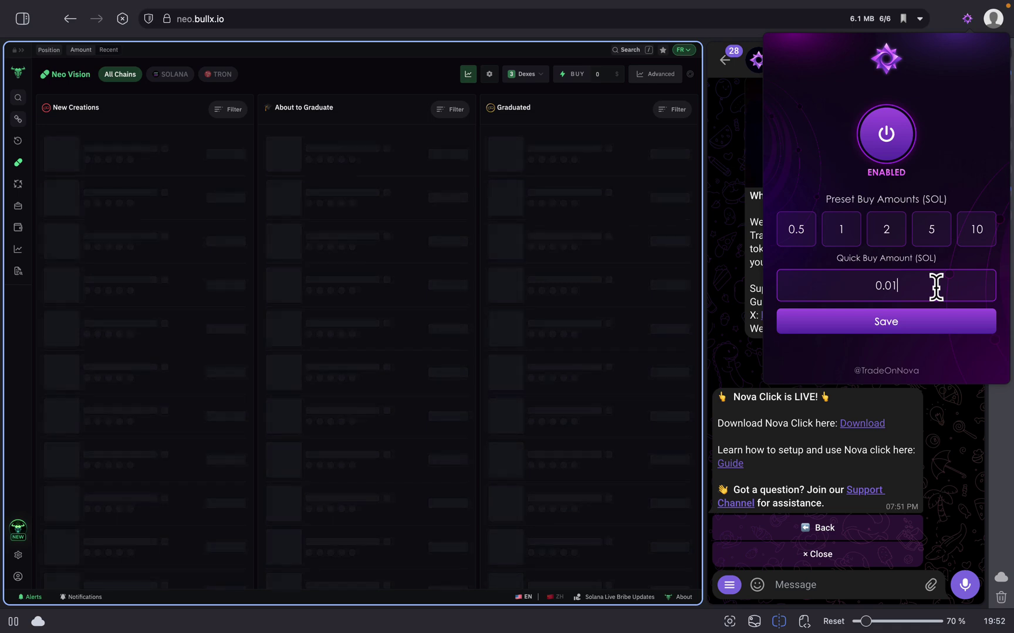
pyautogui.press('BackSpace')
pyautogui.write('5')
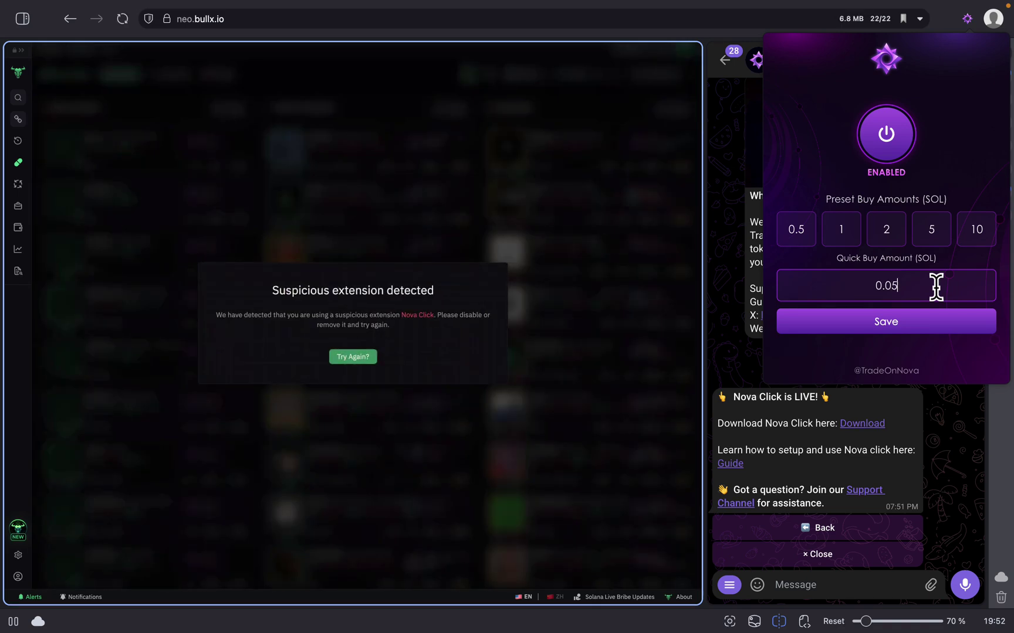
pyautogui.click(885, 322)
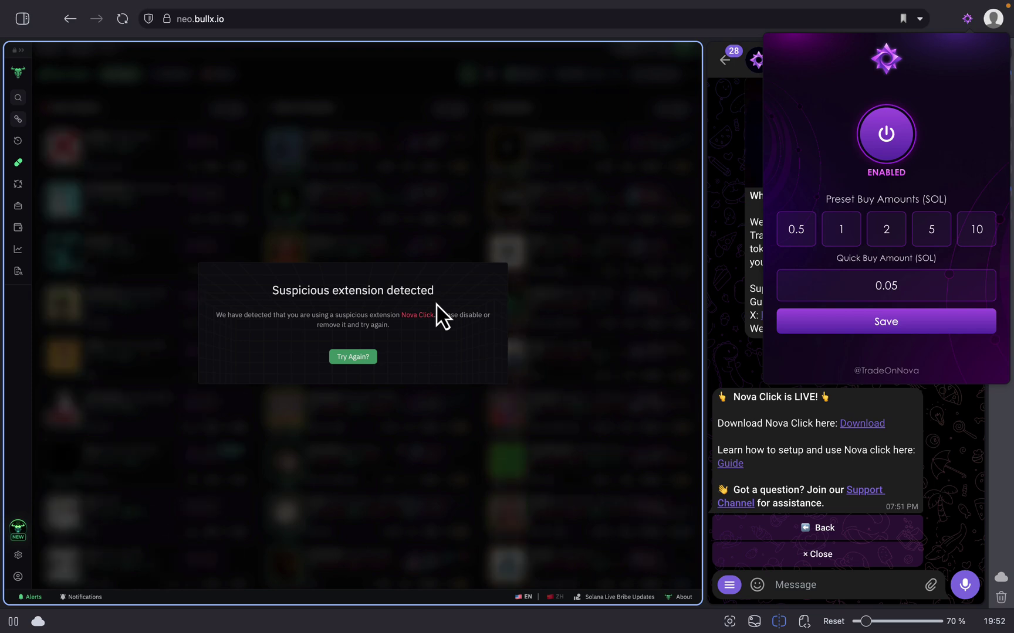
# - Search Google for 'ublock origin' from the open Google tab
pyautogui.click(590, 159)
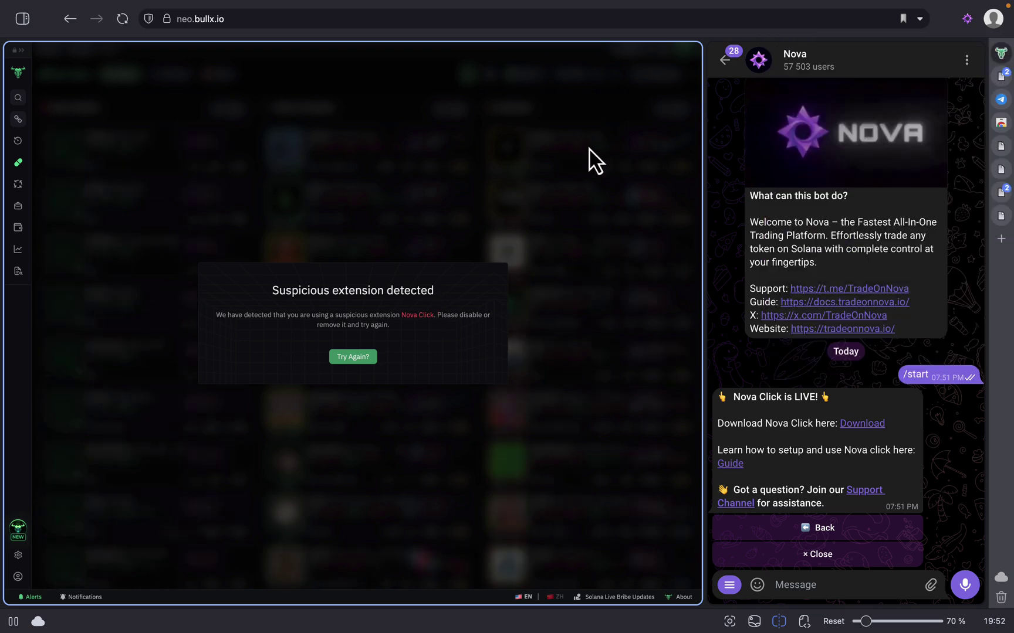
pyautogui.click(1001, 217)
pyautogui.click(459, 301)
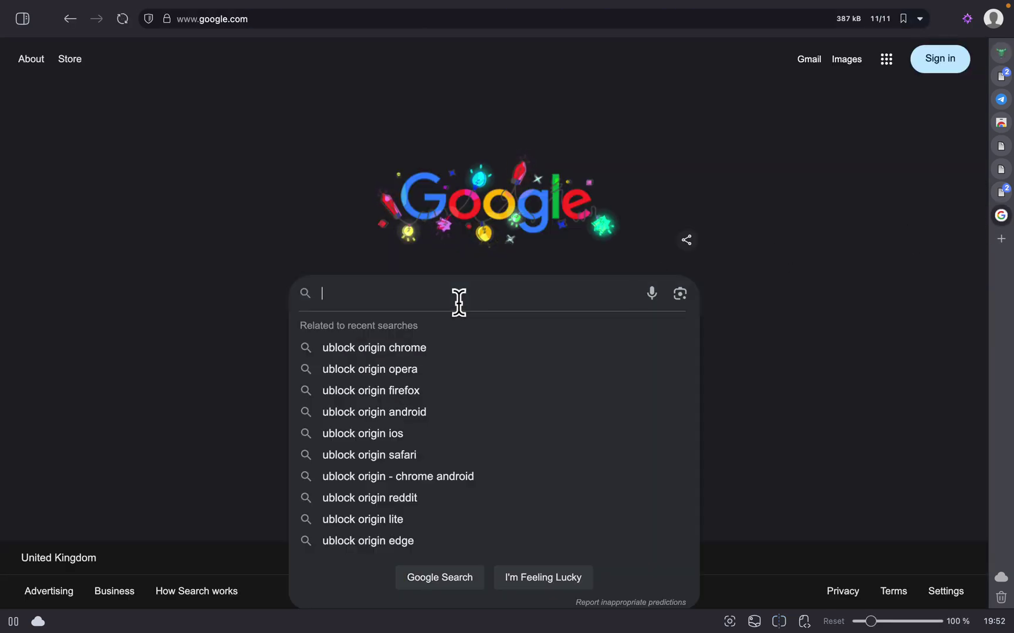
pyautogui.write('Ublock')
pyautogui.press('Down')
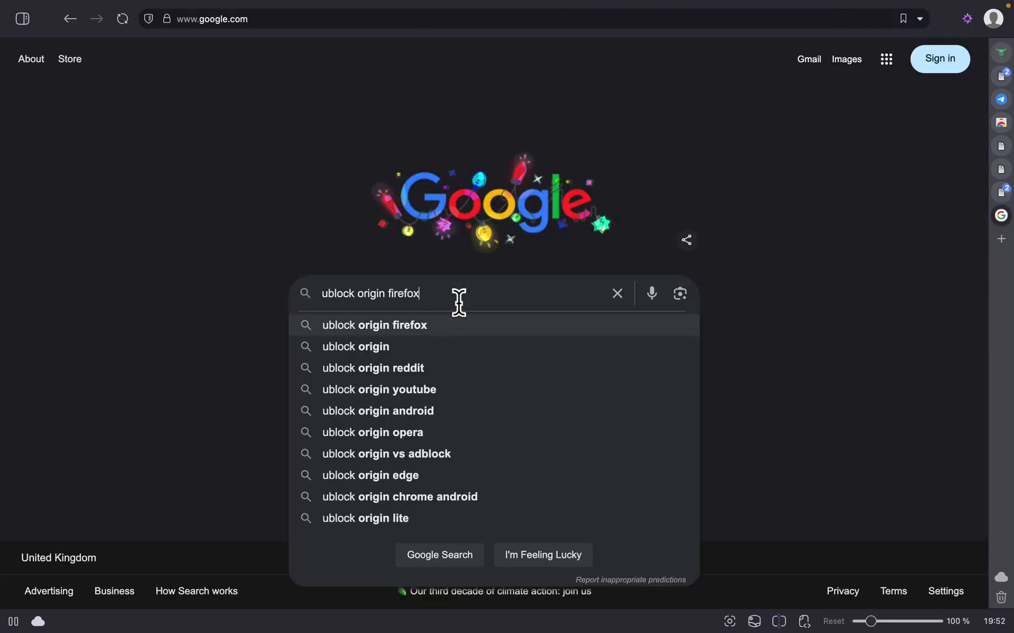
pyautogui.press('Down')
pyautogui.press('Return')
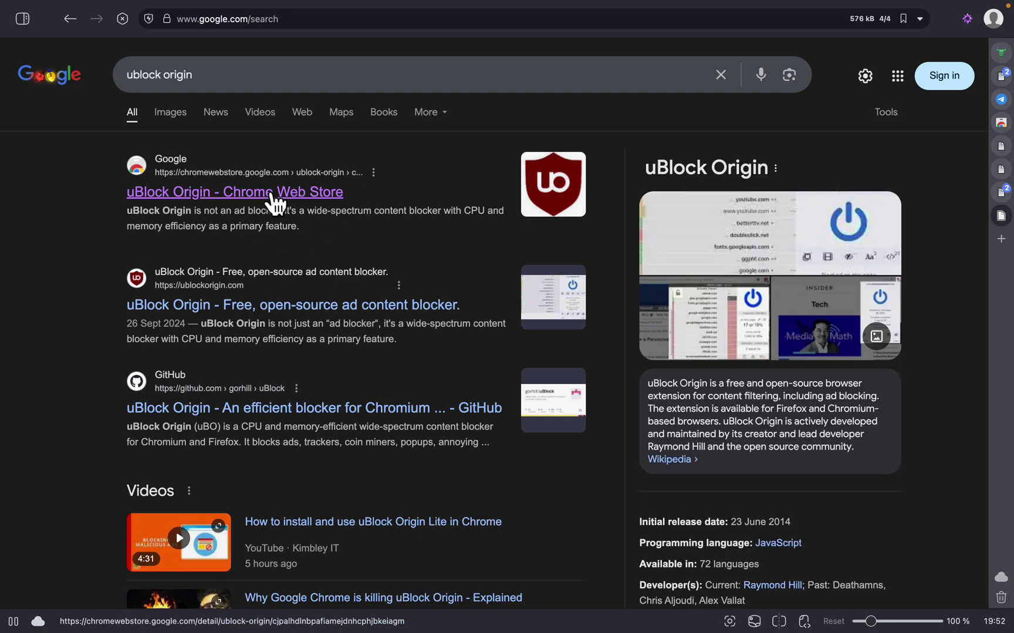
# - Install uBlock Origin from its Chrome Web Store result
pyautogui.click(273, 202)
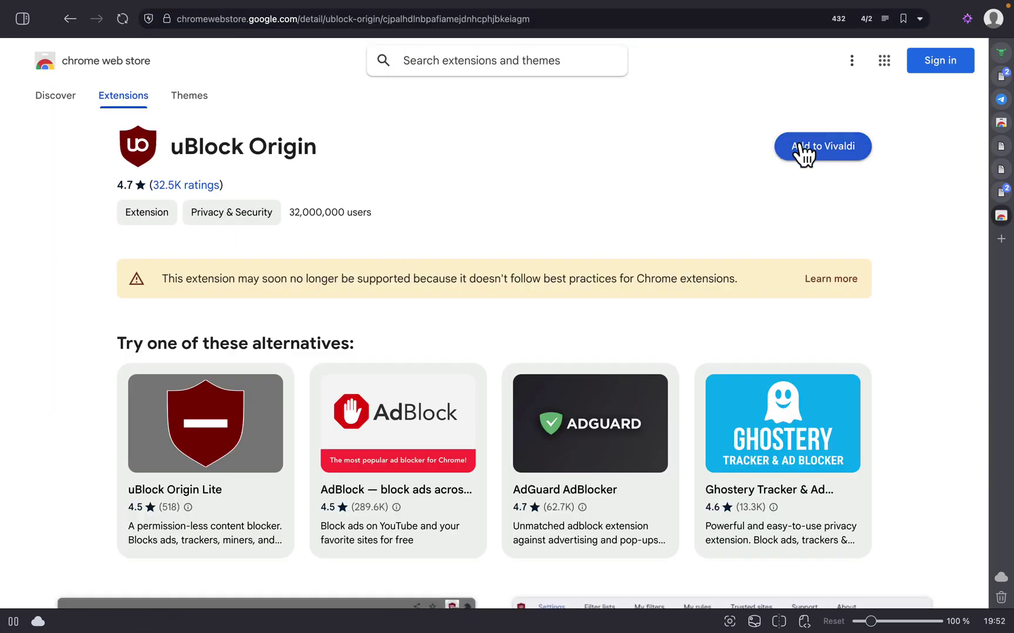
pyautogui.click(800, 147)
pyautogui.click(608, 369)
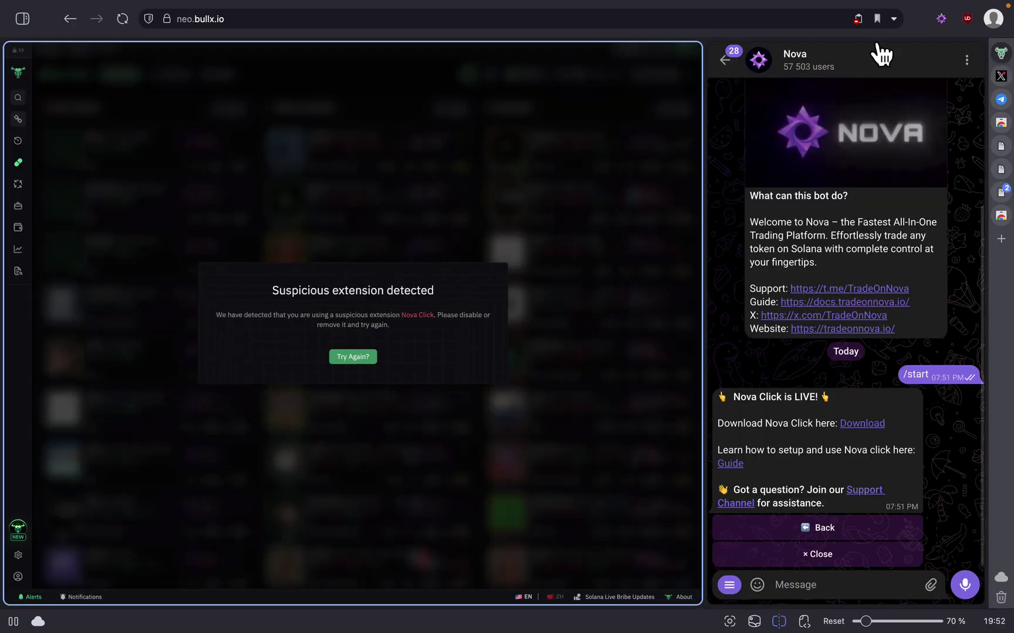
# - Reach uBlock Origin's My filters editor from its popup dashboard
pyautogui.click(964, 21)
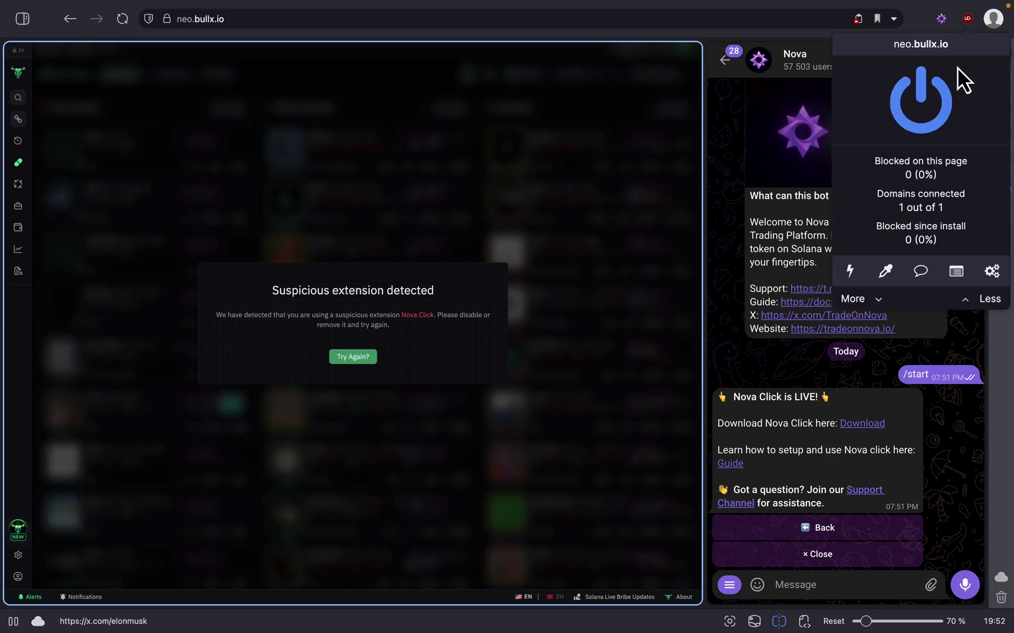
pyautogui.click(993, 273)
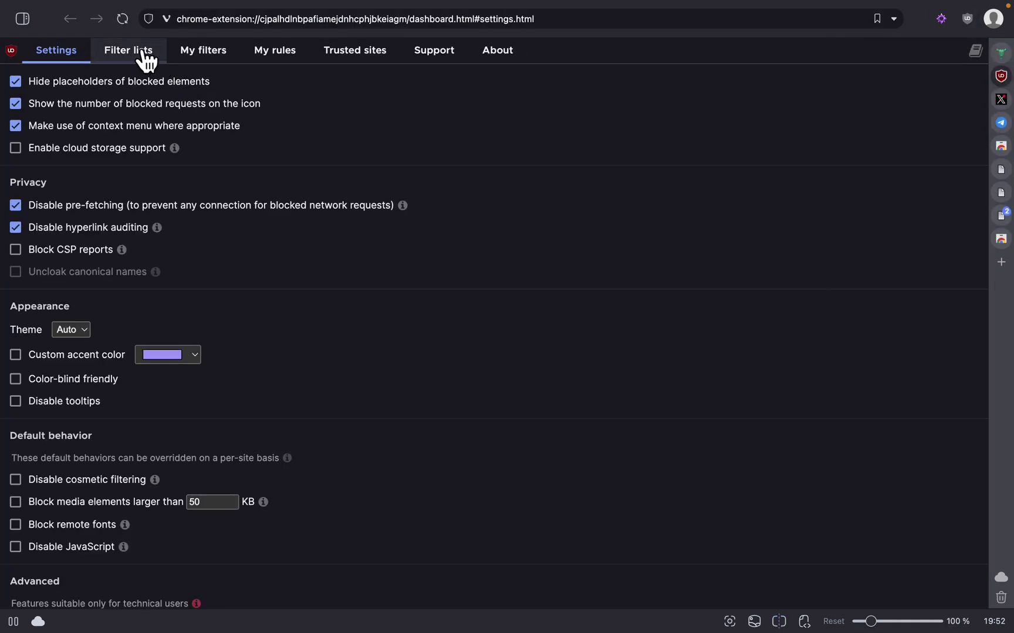
pyautogui.click(194, 57)
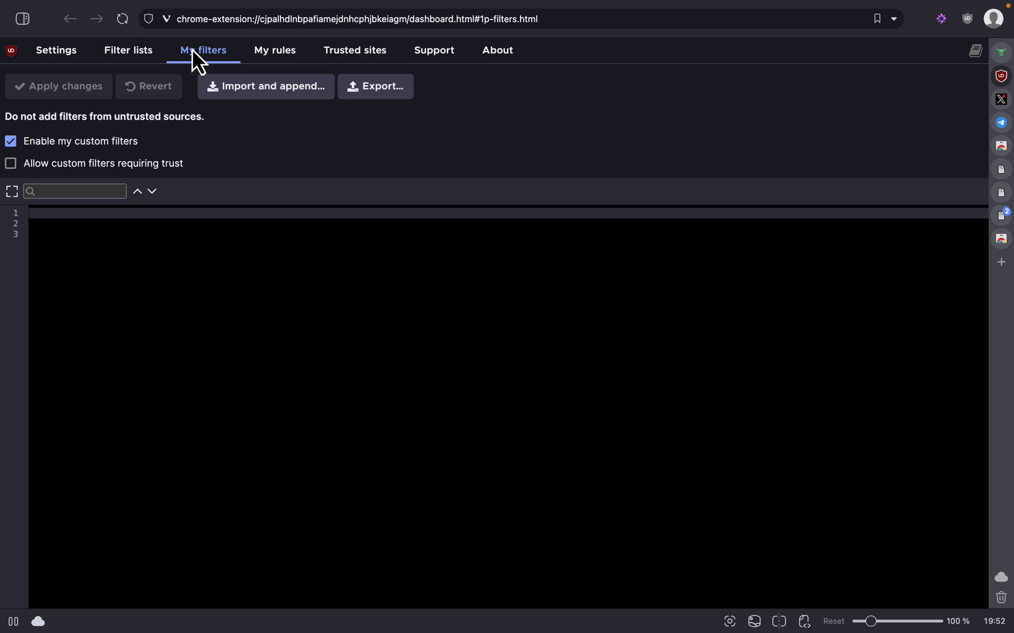
pyautogui.click(98, 234)
# - Paste the wallet-modal hiding rule and neo.bullx.io exception, tidy blank lines, and apply
pyautogui.press('super+v')
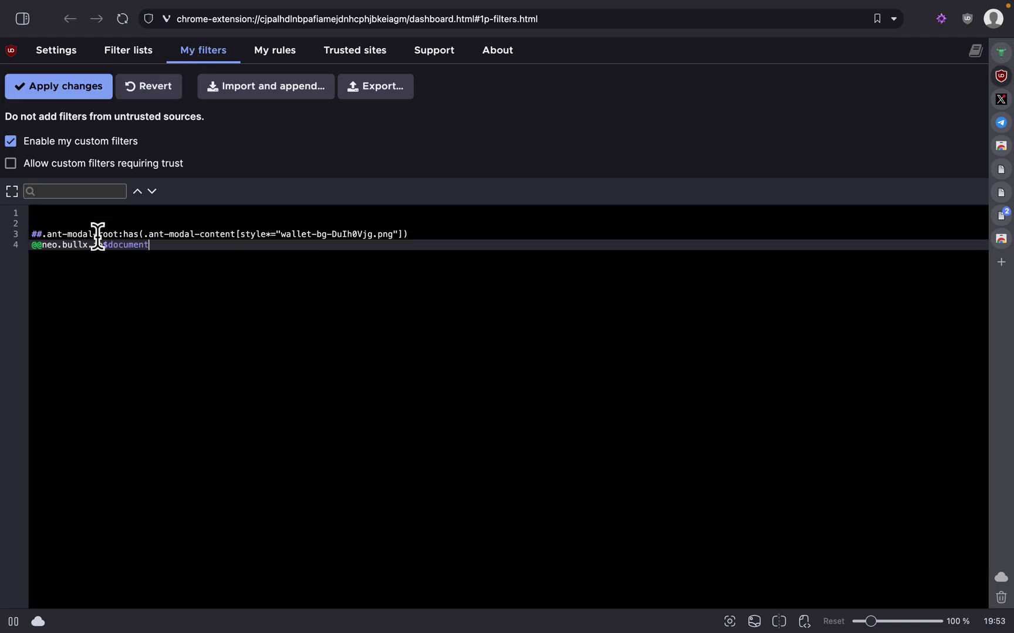
pyautogui.click(31, 234)
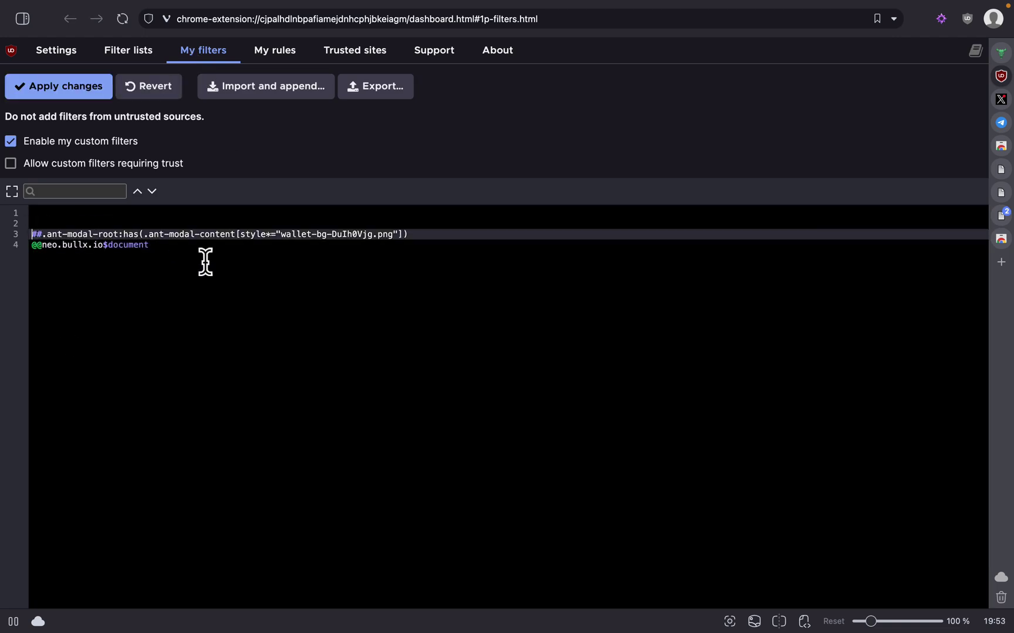
pyautogui.press('BackSpace')
pyautogui.press('BackSpace')
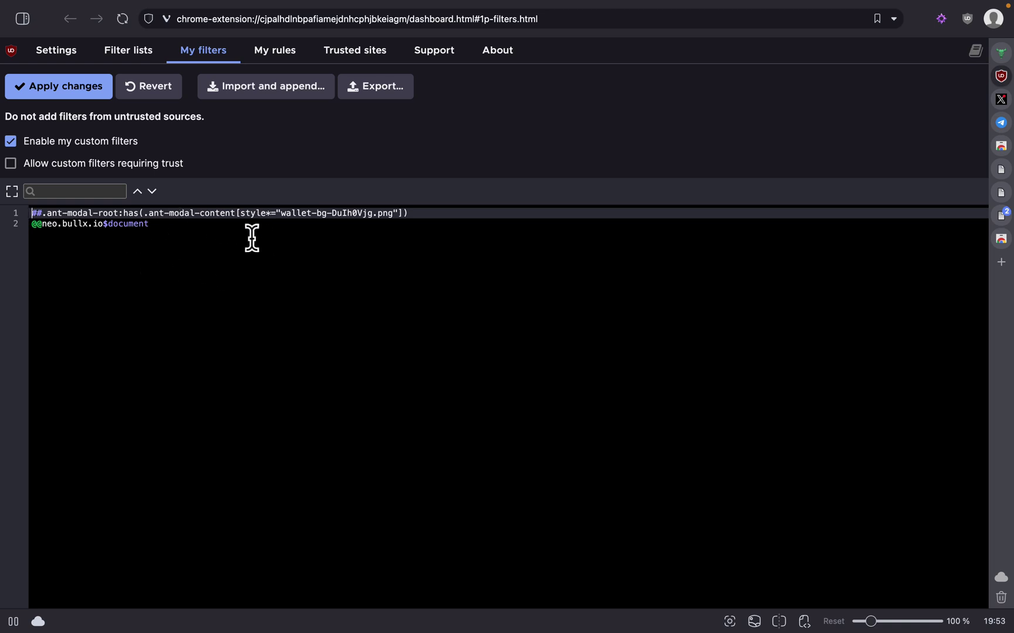
pyautogui.click(54, 89)
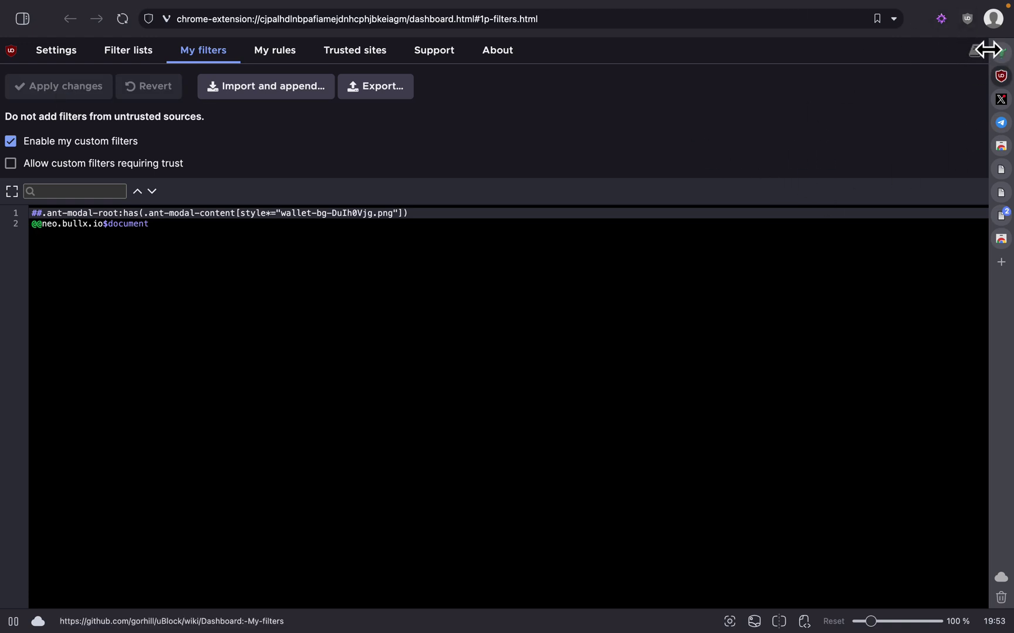
# - Remove the Nova Click extension and go back to the Nova chat tab
pyautogui.rightClick(938, 18)
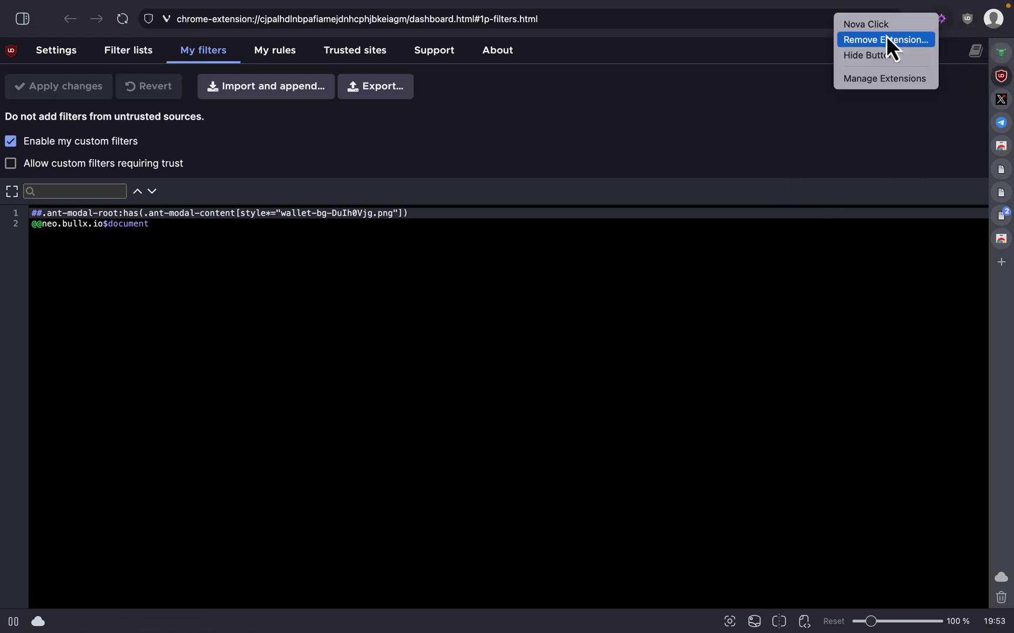
pyautogui.click(902, 41)
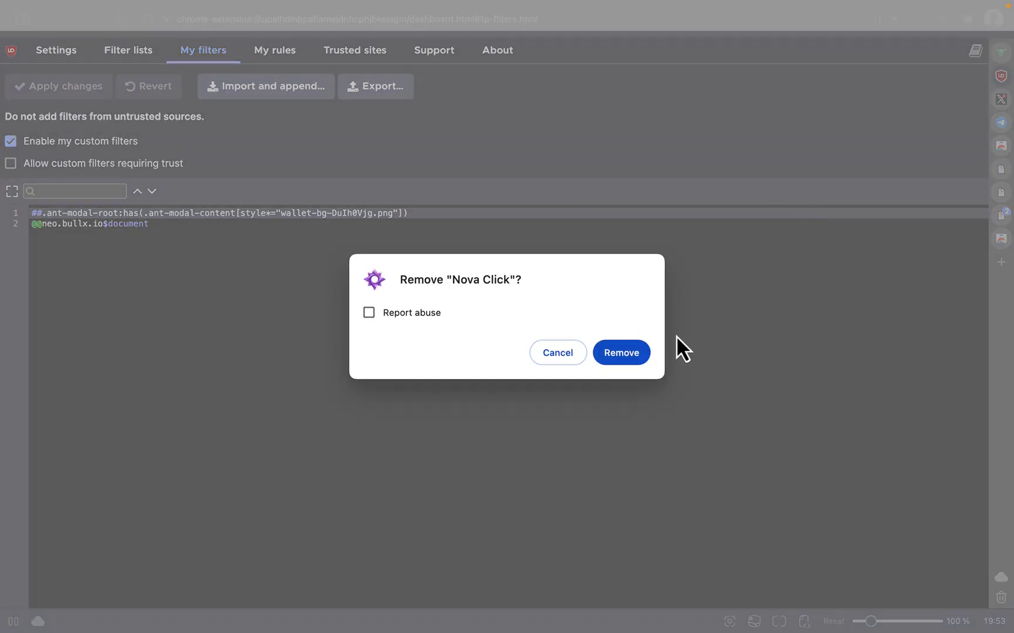
pyautogui.click(616, 354)
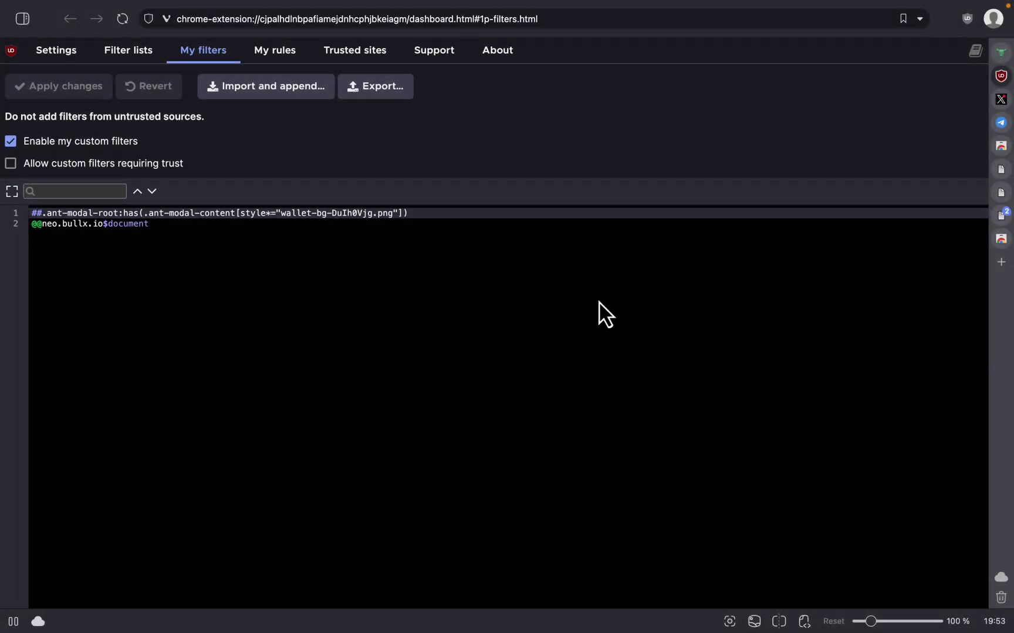
pyautogui.click(1002, 54)
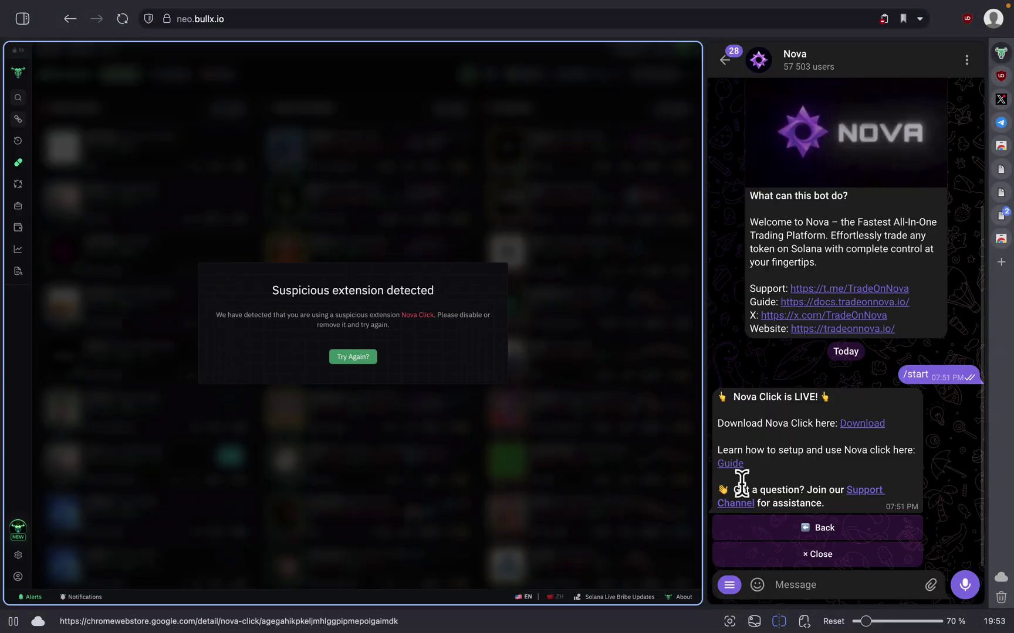
# - Reinstall Nova Click from the Telegram download link and return to BullX Neo
pyautogui.click(862, 430)
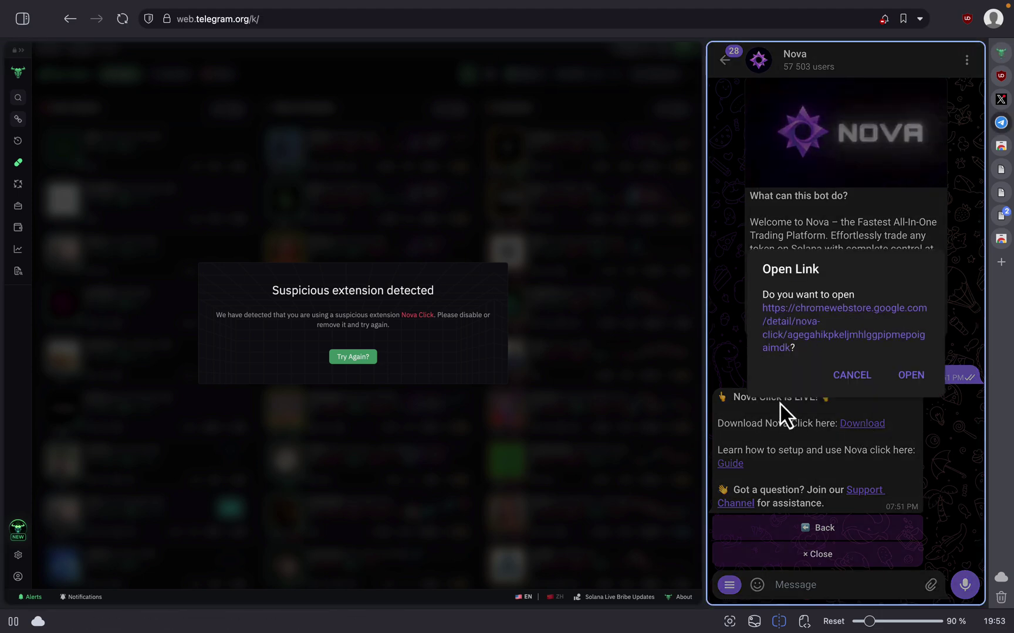
pyautogui.click(919, 378)
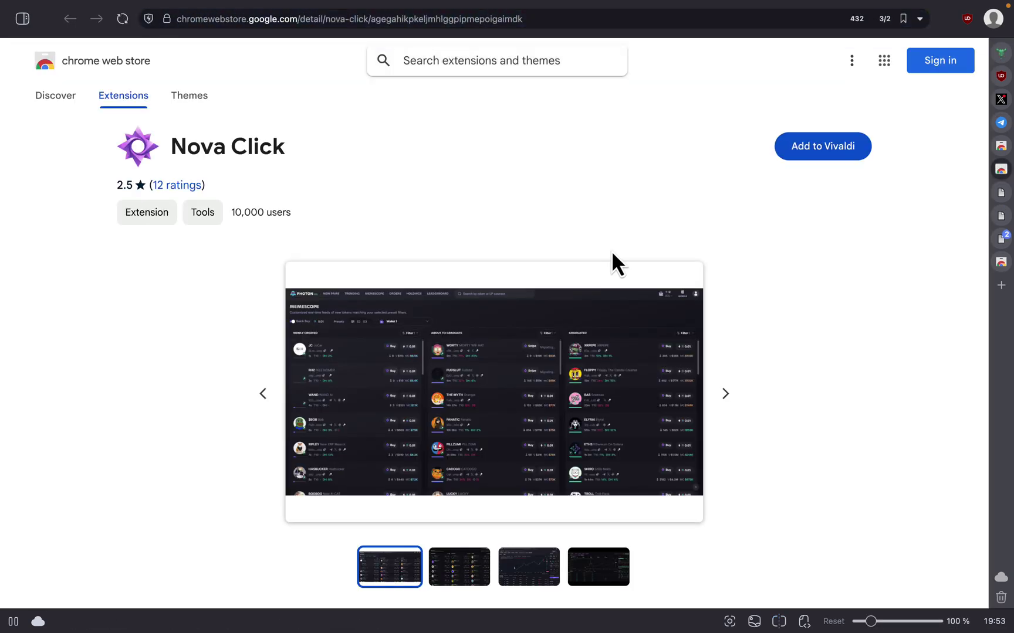
pyautogui.click(799, 151)
pyautogui.click(607, 363)
pyautogui.click(1001, 54)
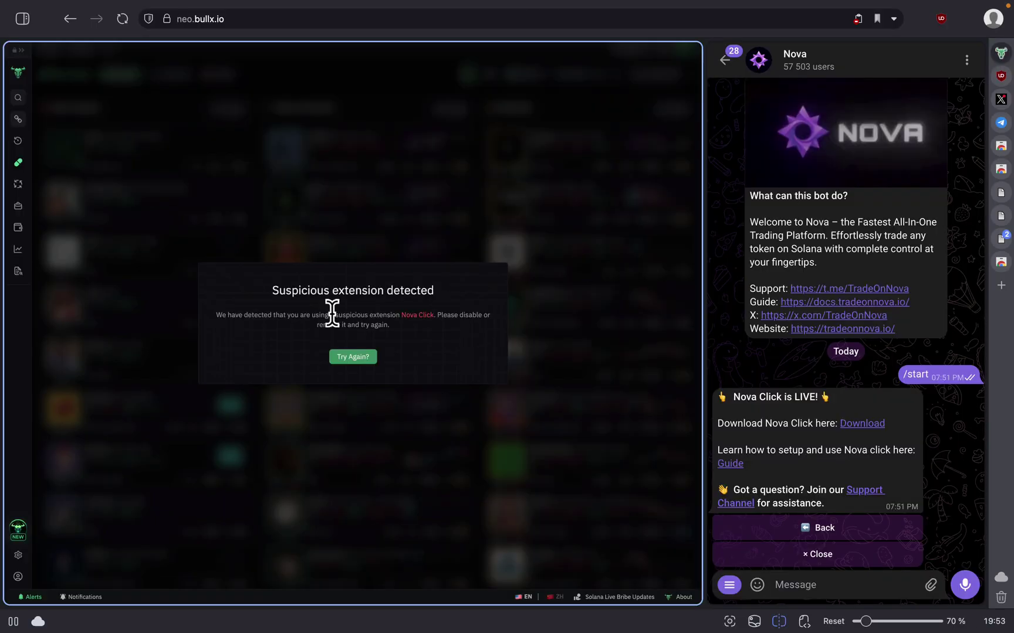
# - Switch Nova Click on again and save a 0.05 SOL quick-buy amount
pyautogui.click(965, 16)
pyautogui.click(907, 207)
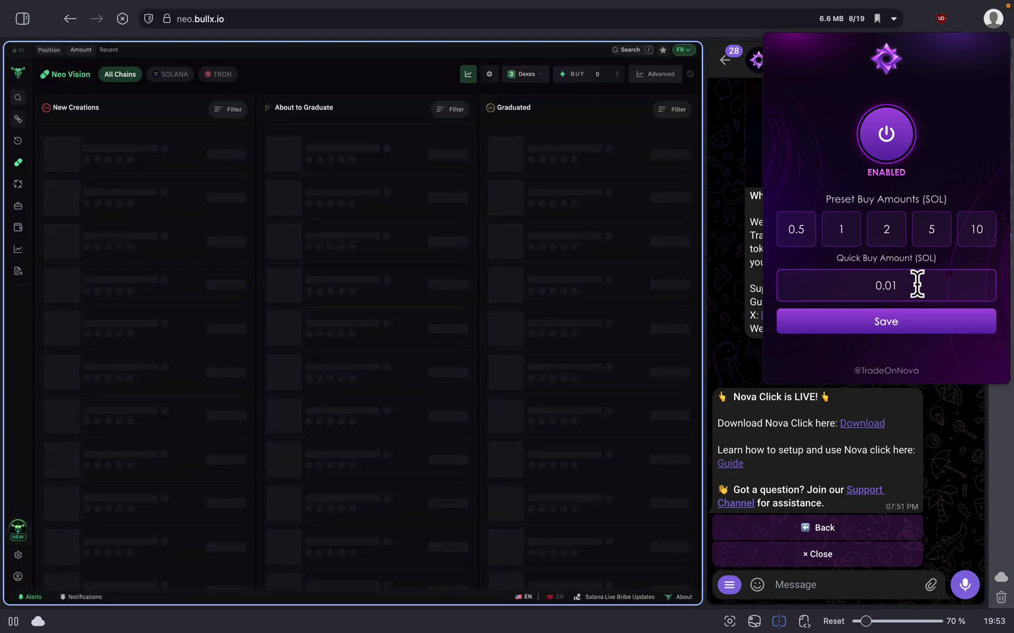
pyautogui.press('BackSpace')
pyautogui.write('5')
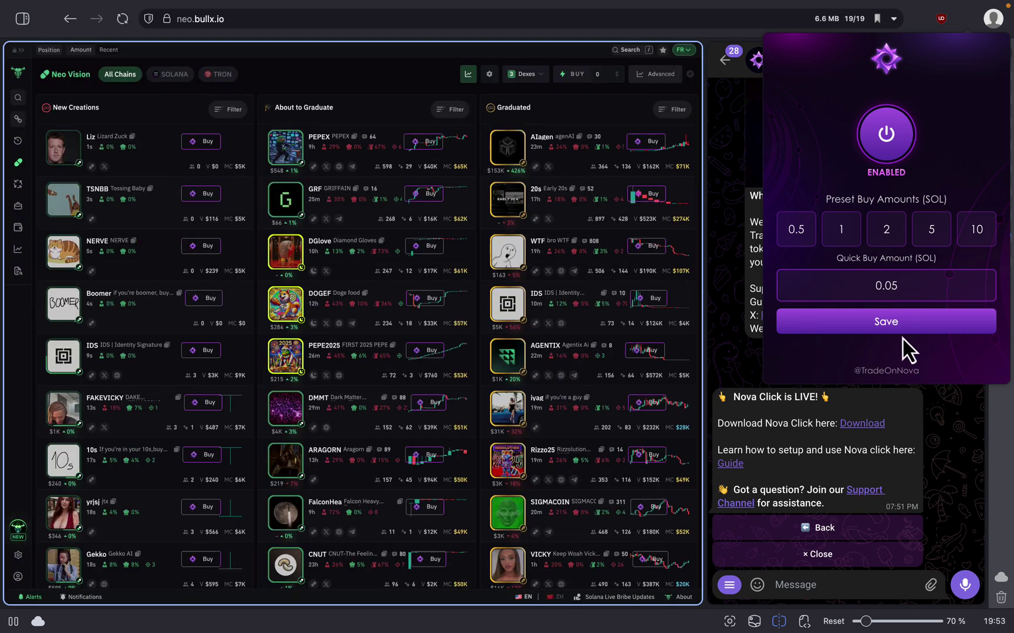
pyautogui.click(890, 325)
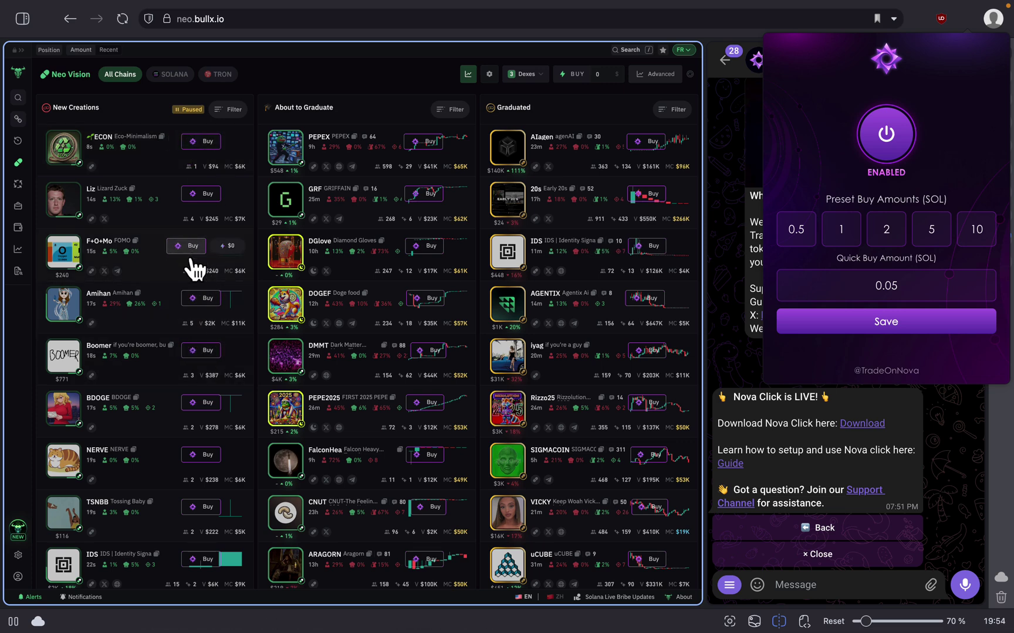
# - Quick-buy the new ECON token from its card using the Nova Buy button
pyautogui.click(188, 143)
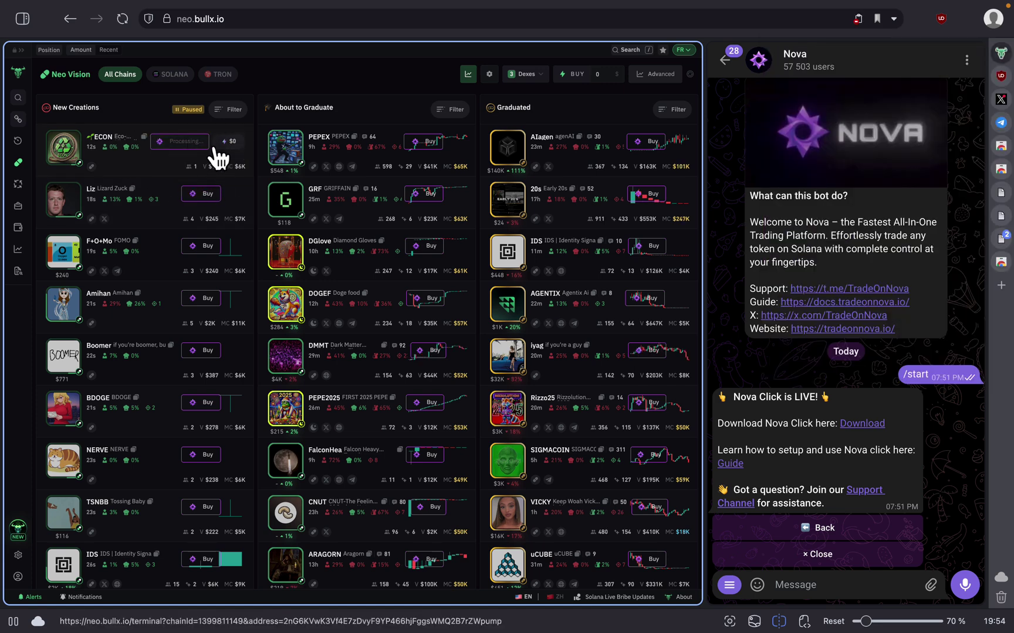